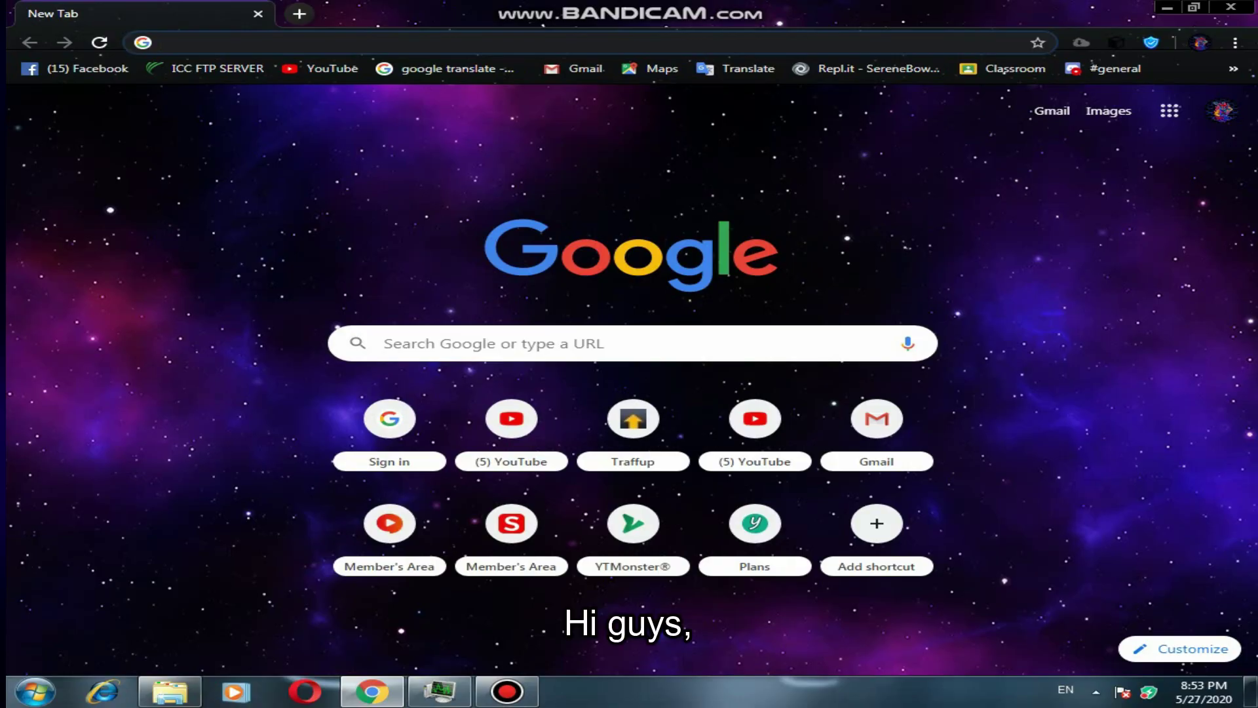
- Search Google for renderforest
left_click(381, 344)
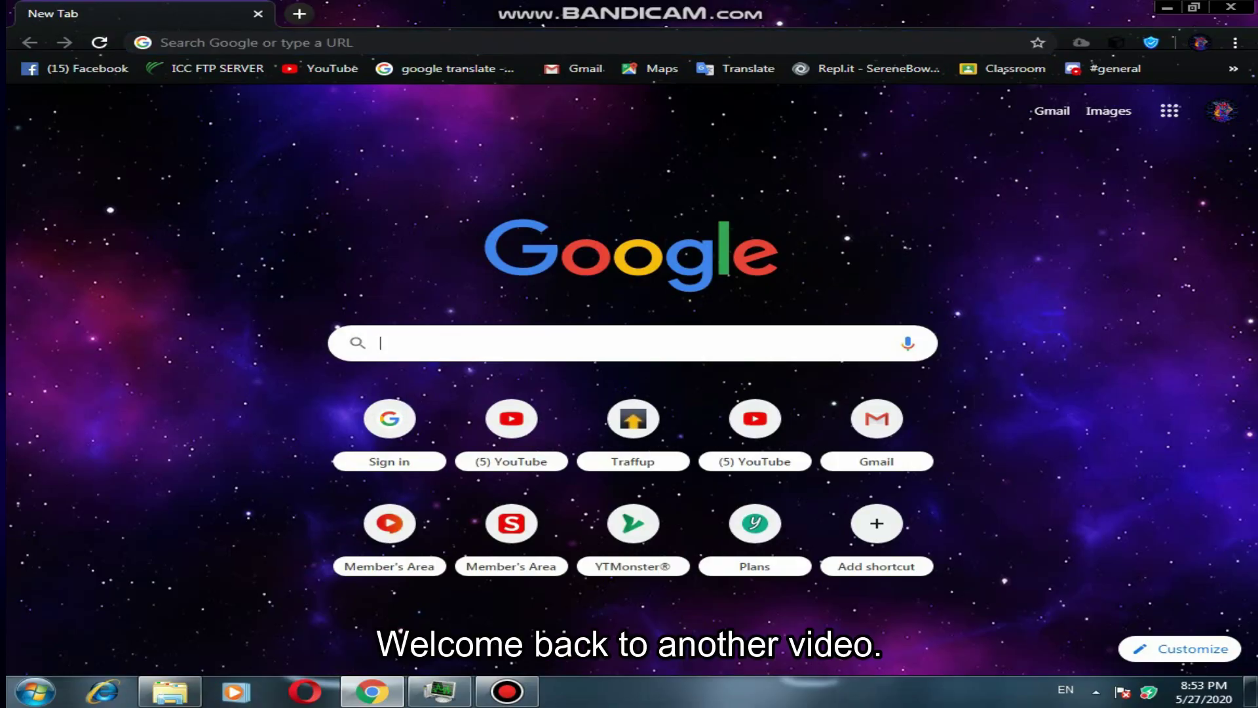
left_click(162, 43)
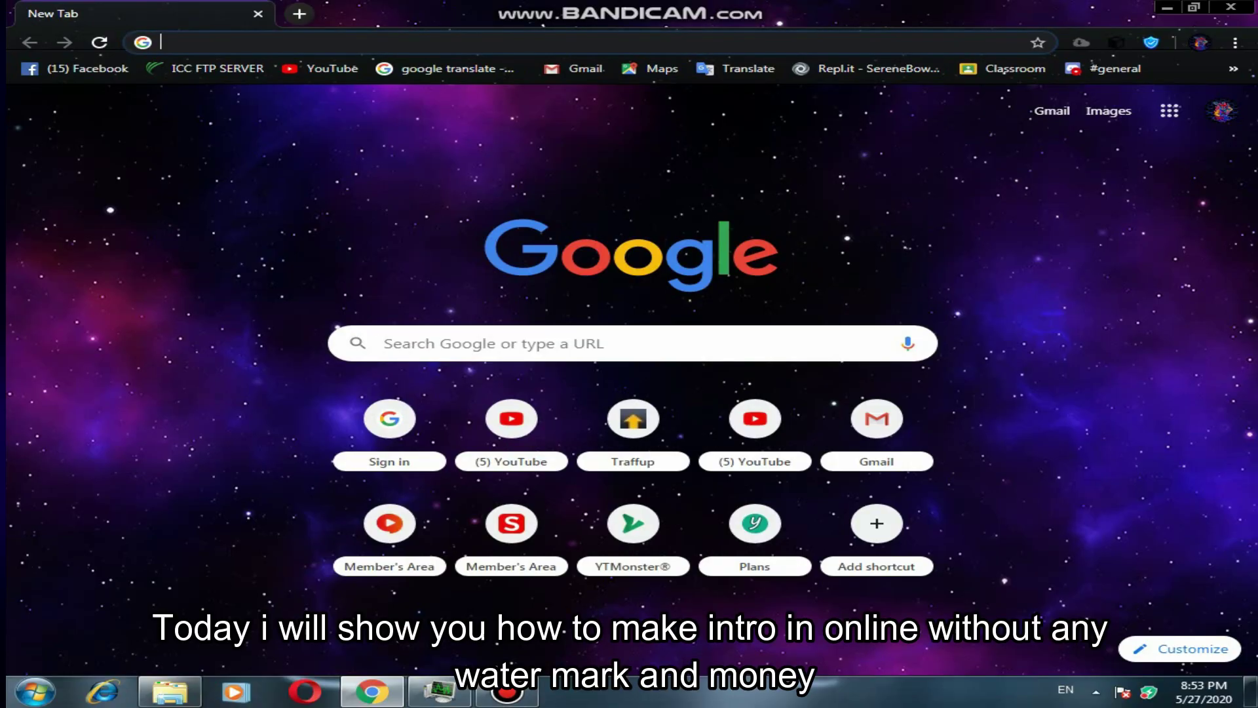
left_click(381, 344)
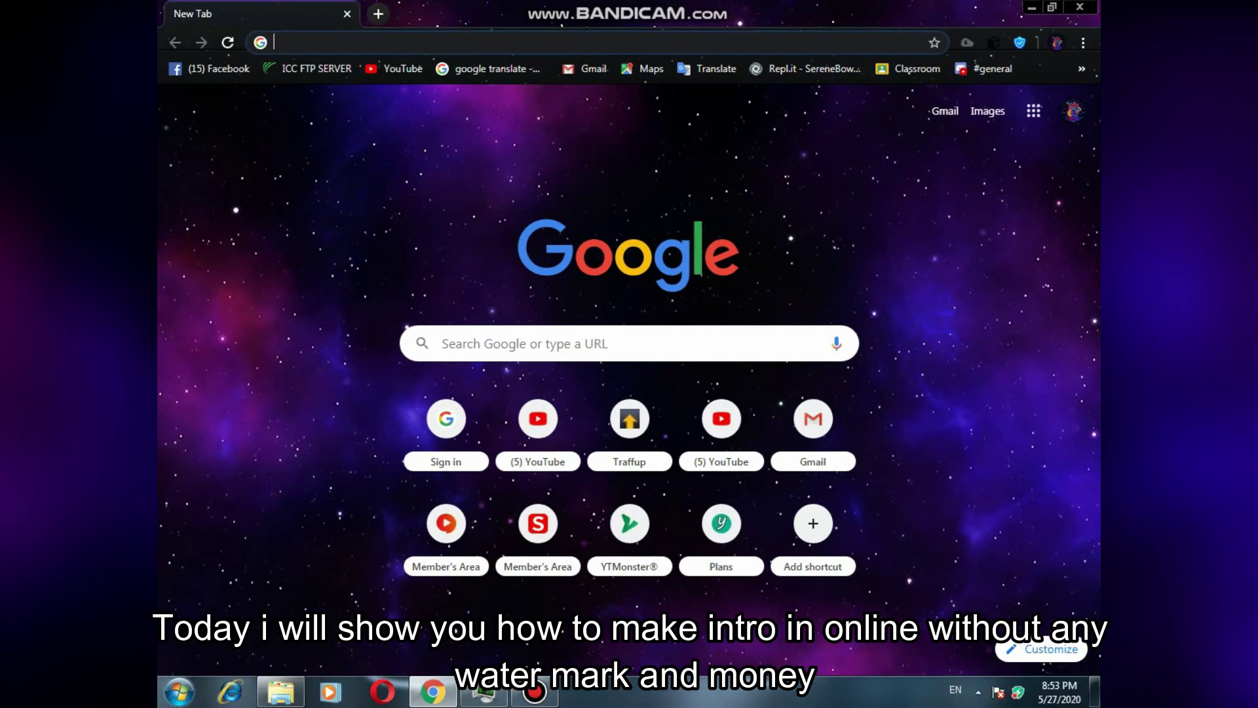
left_click(440, 344)
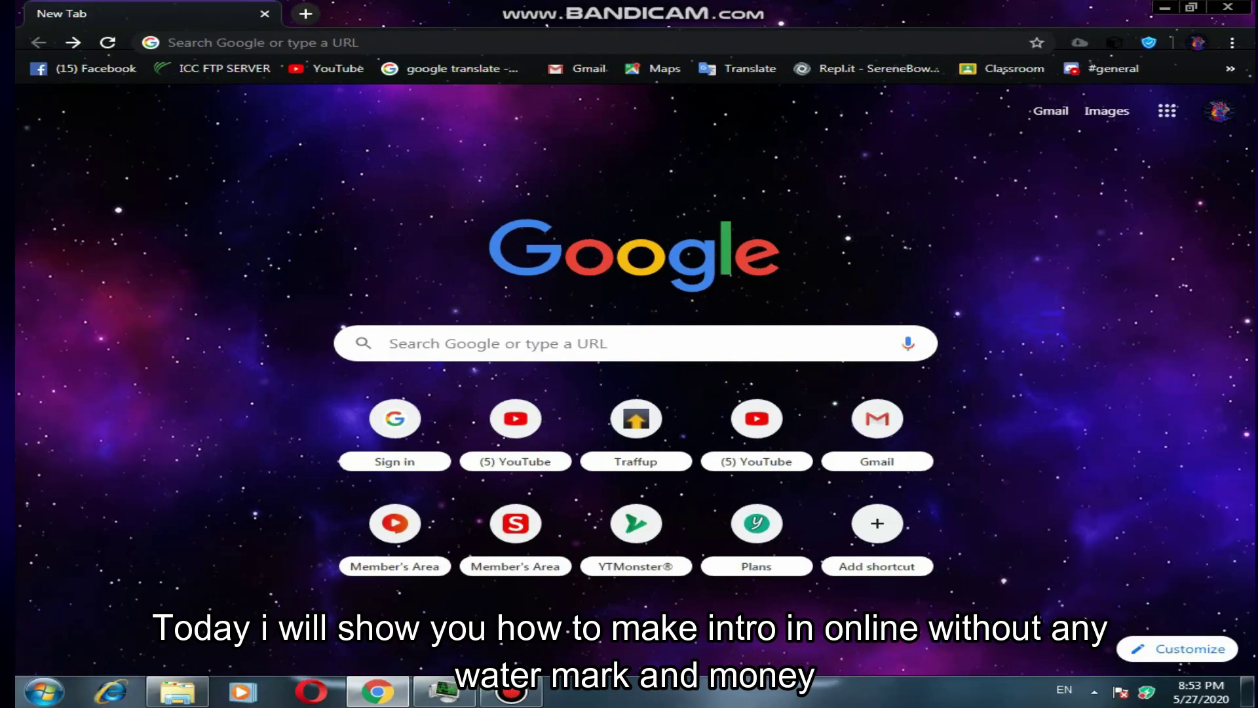
type("ren")
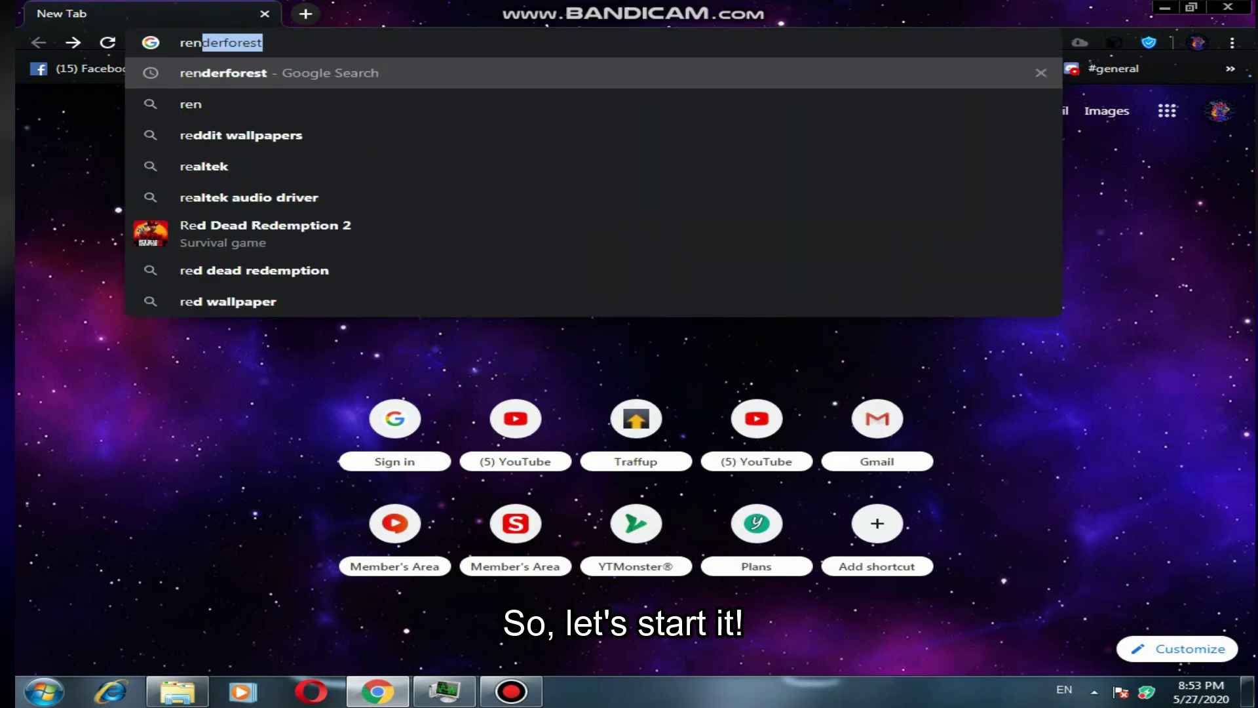
type("derfore")
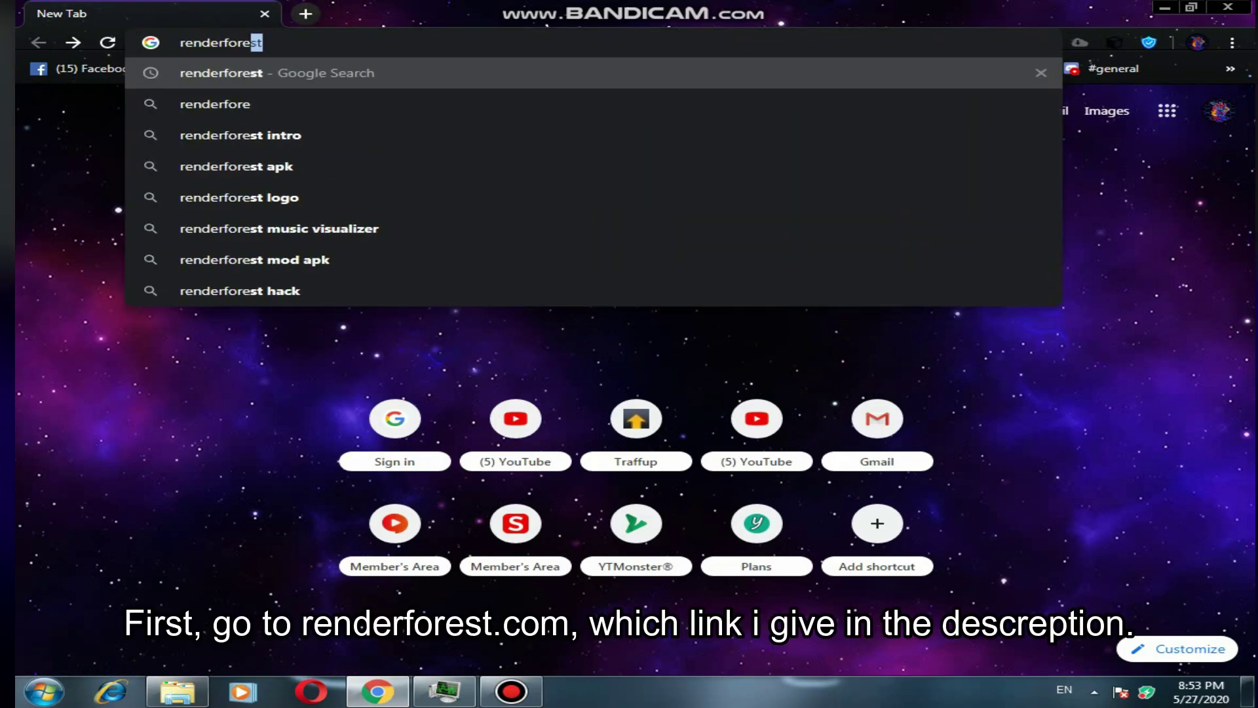
type("st")
key("Return")
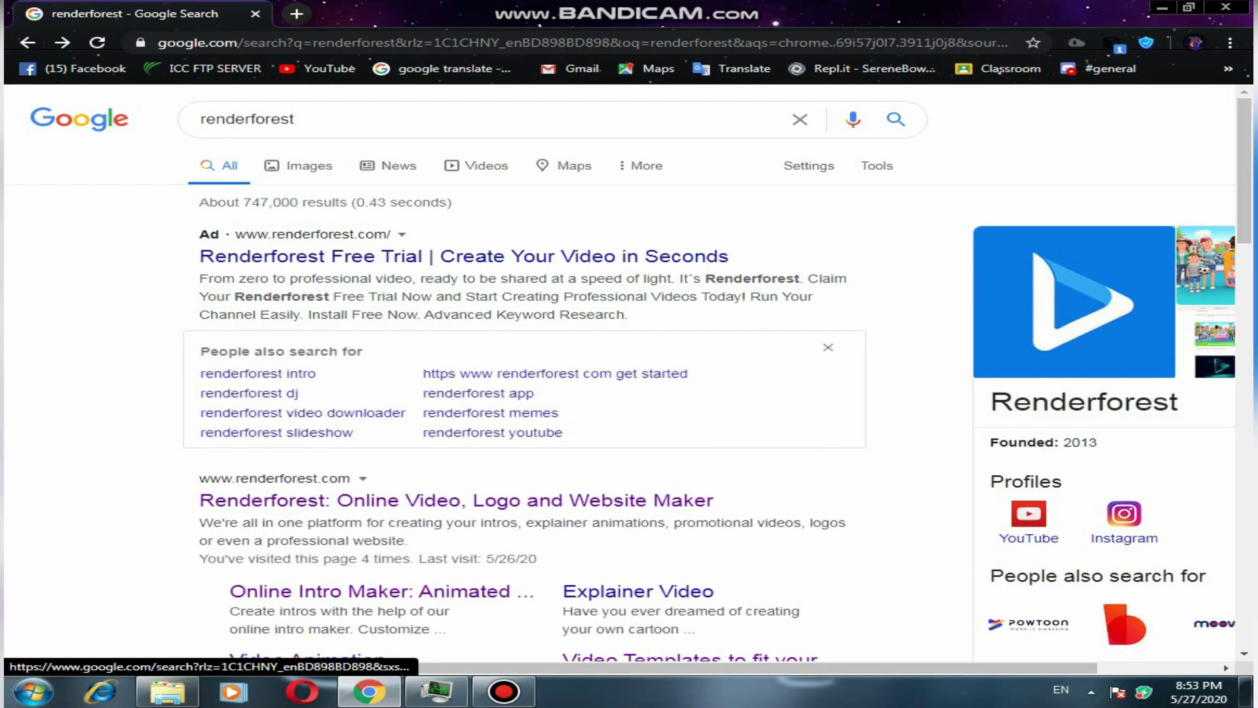
- Open the Renderforest website, start creating a video and list the intro video templates by most popular
scroll(498, 375, "down", 1)
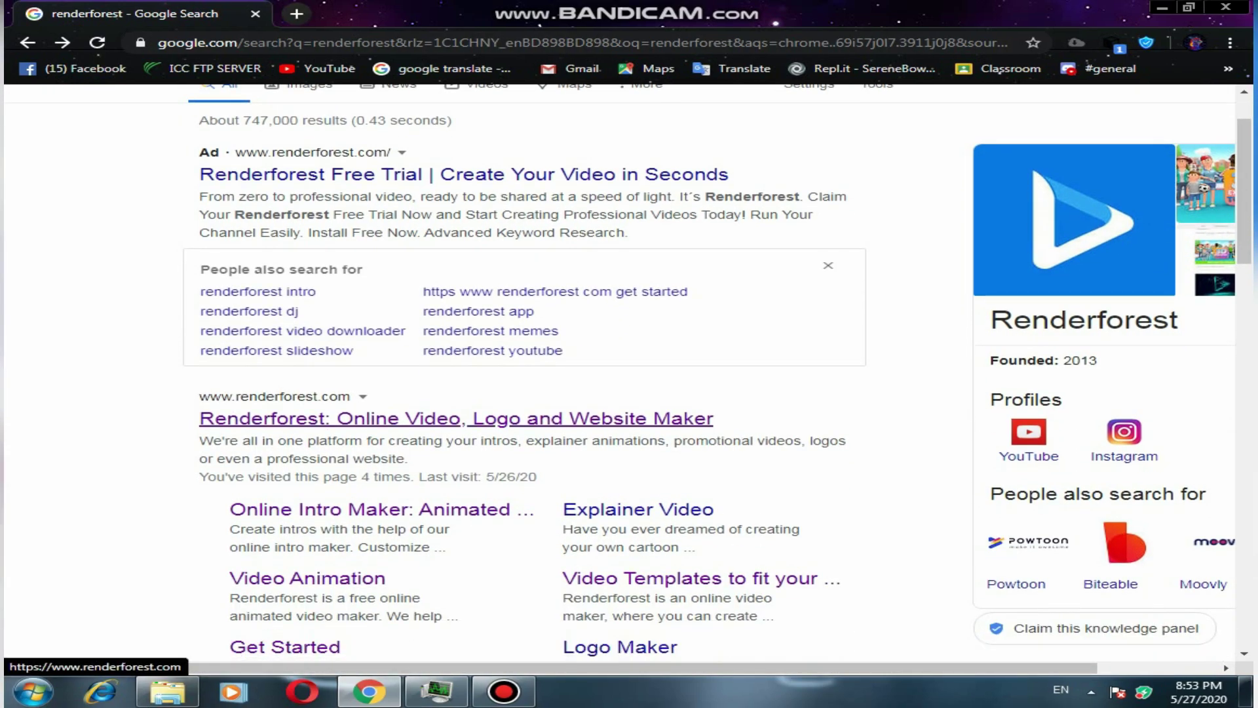
left_click(485, 420)
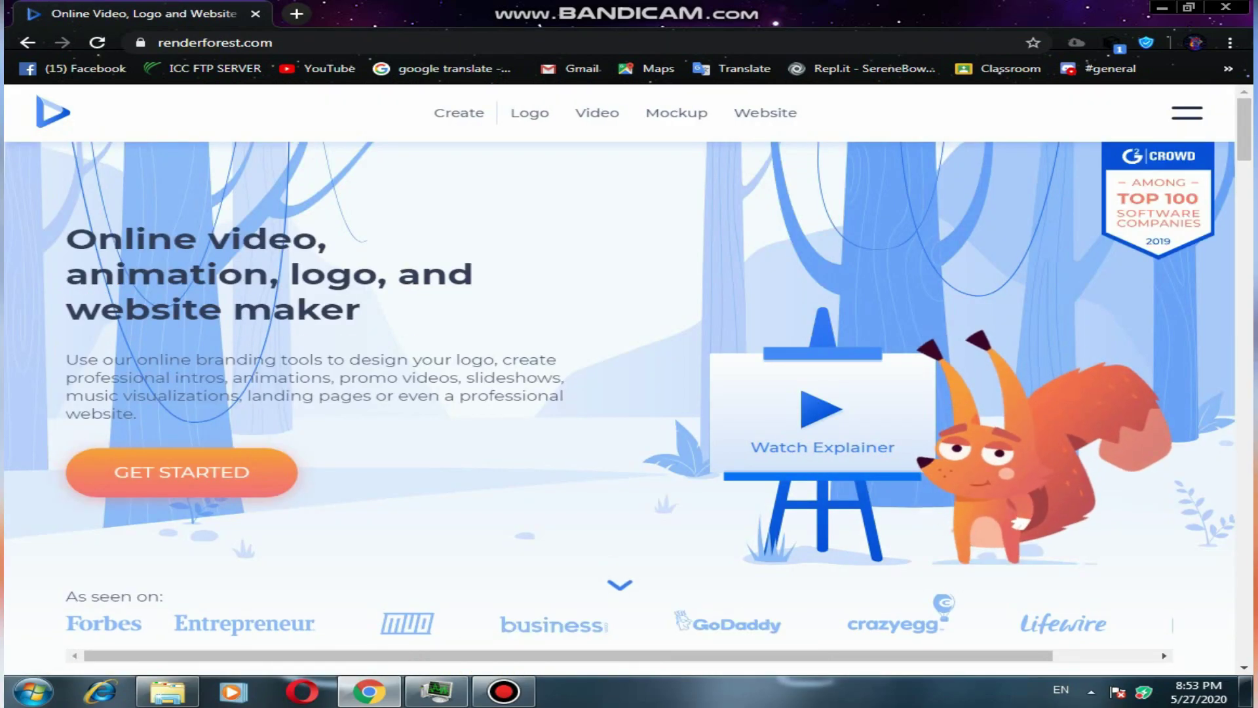
left_click(181, 472)
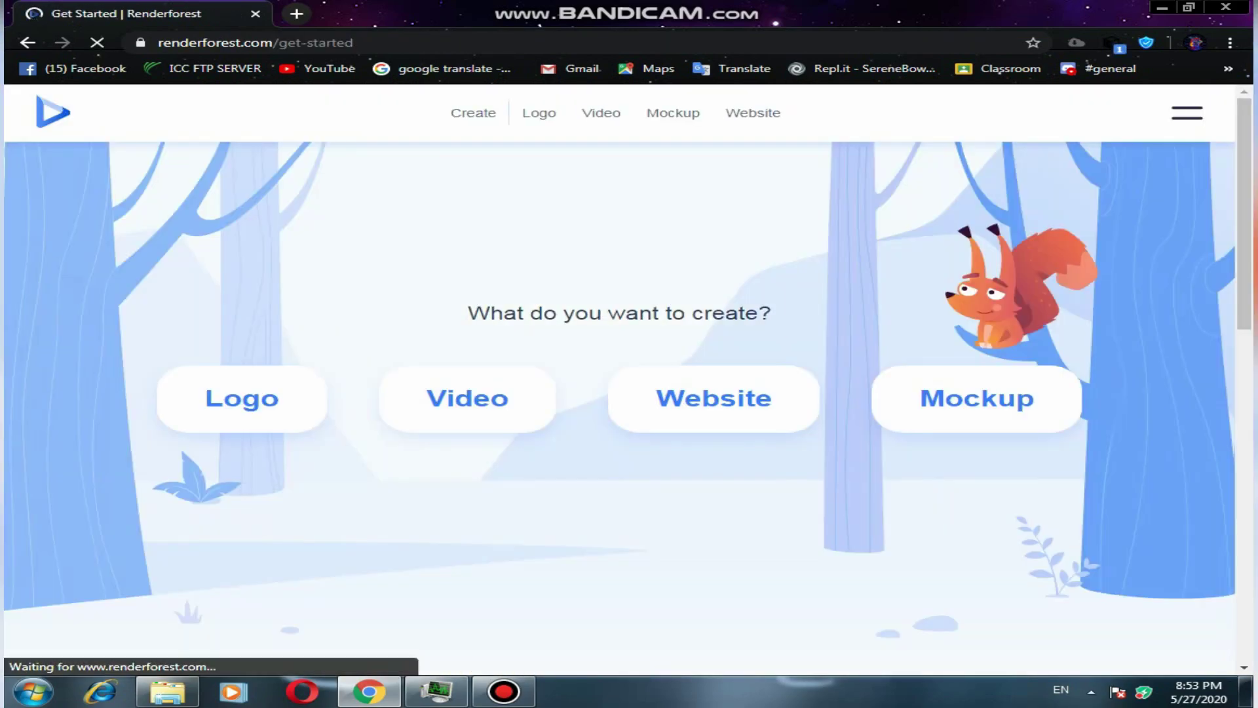
left_click(456, 399)
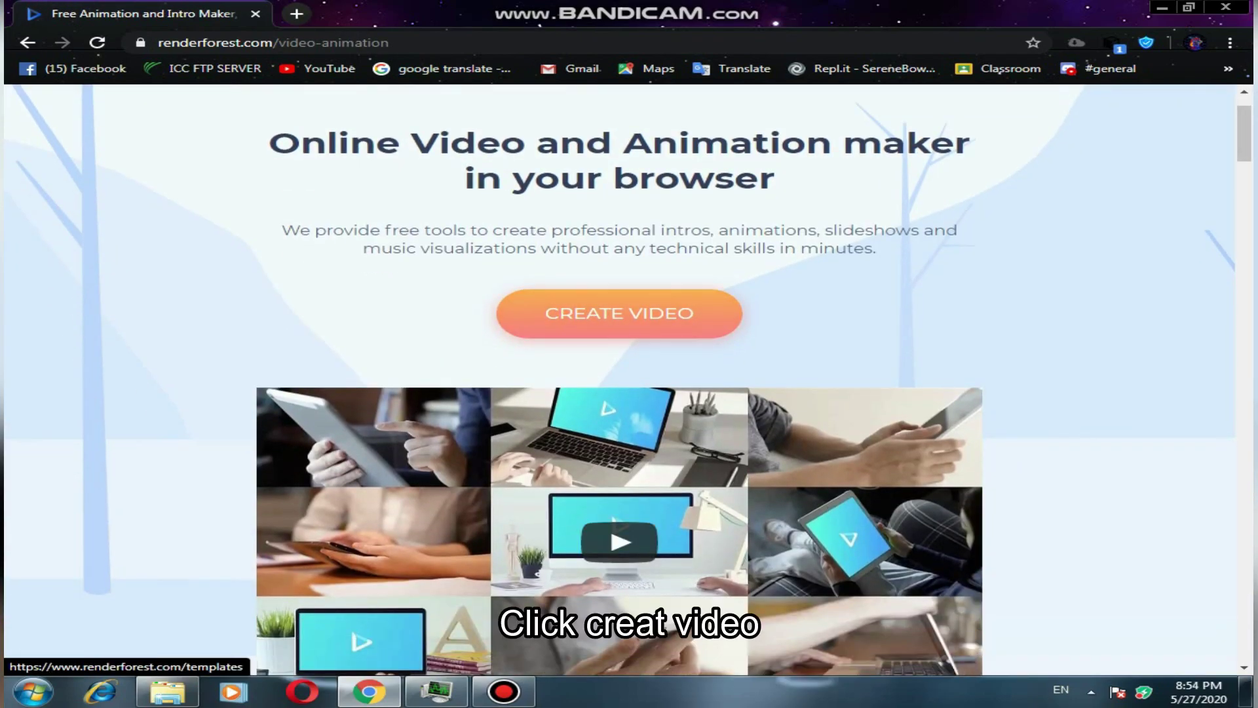
left_click(619, 313)
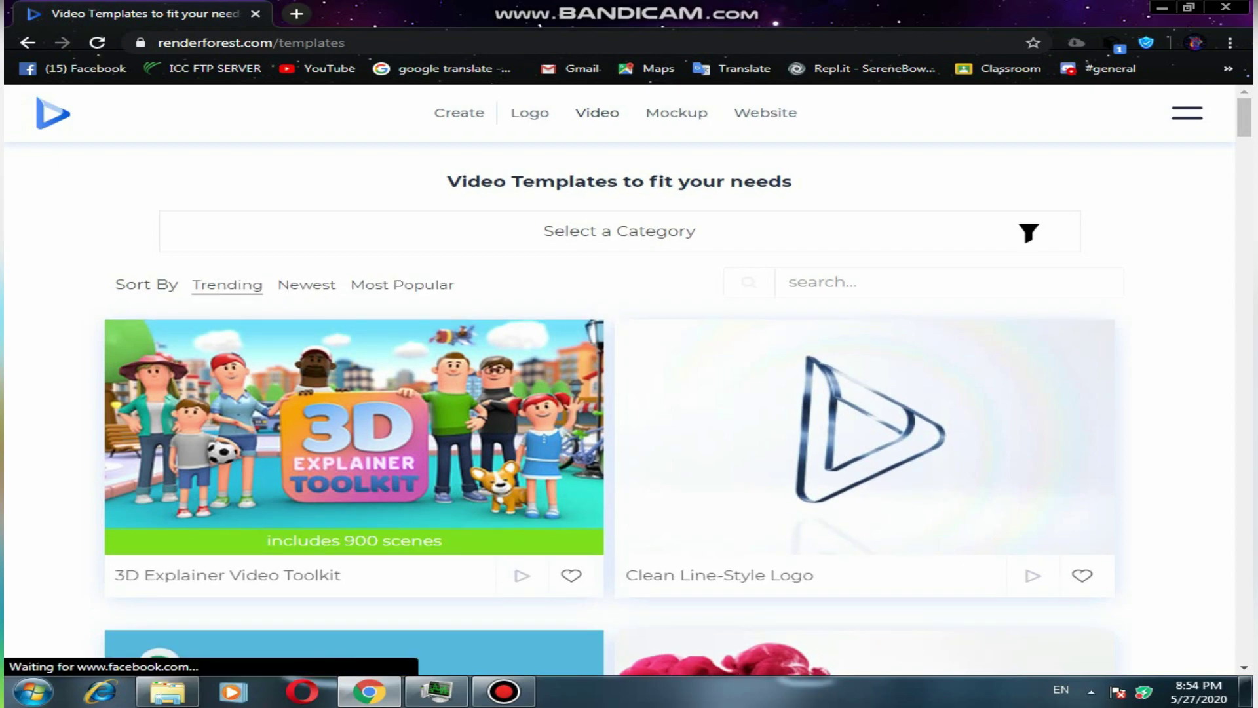
left_click(619, 231)
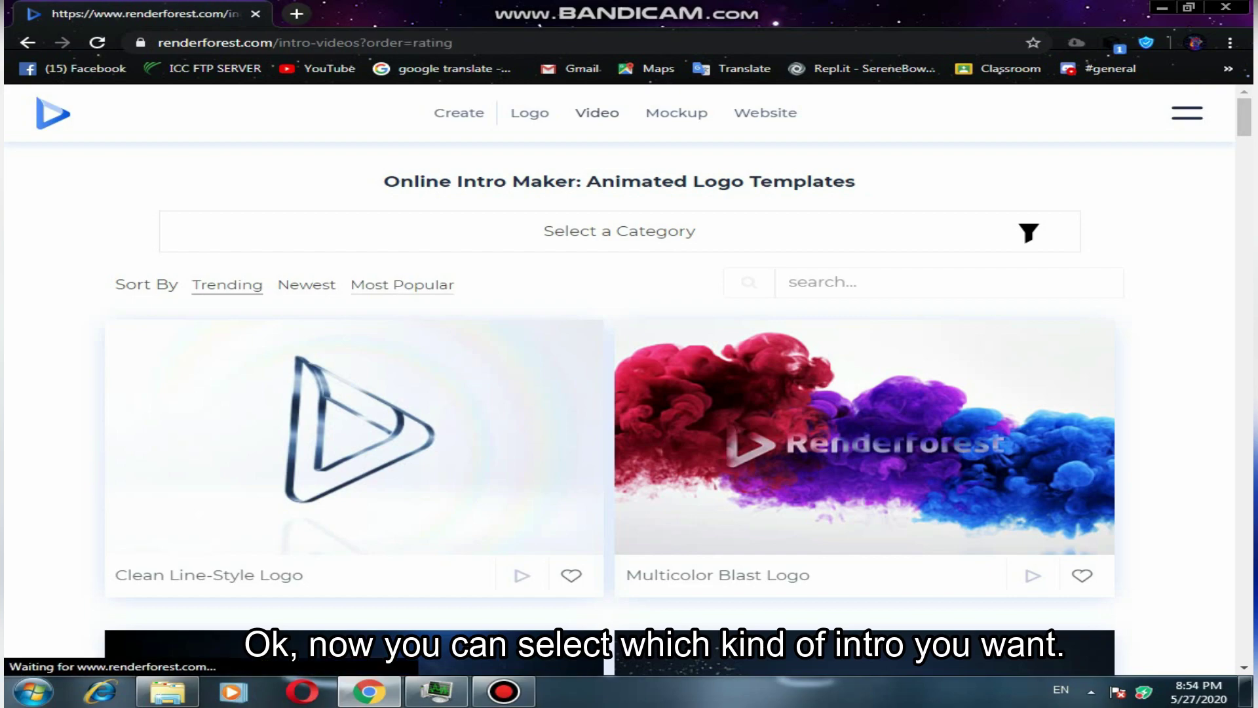
- Find the Glass Logo template among the intro templates and start a new project from it
scroll(406, 393, "down", 1)
scroll(610, 380, "down", 10)
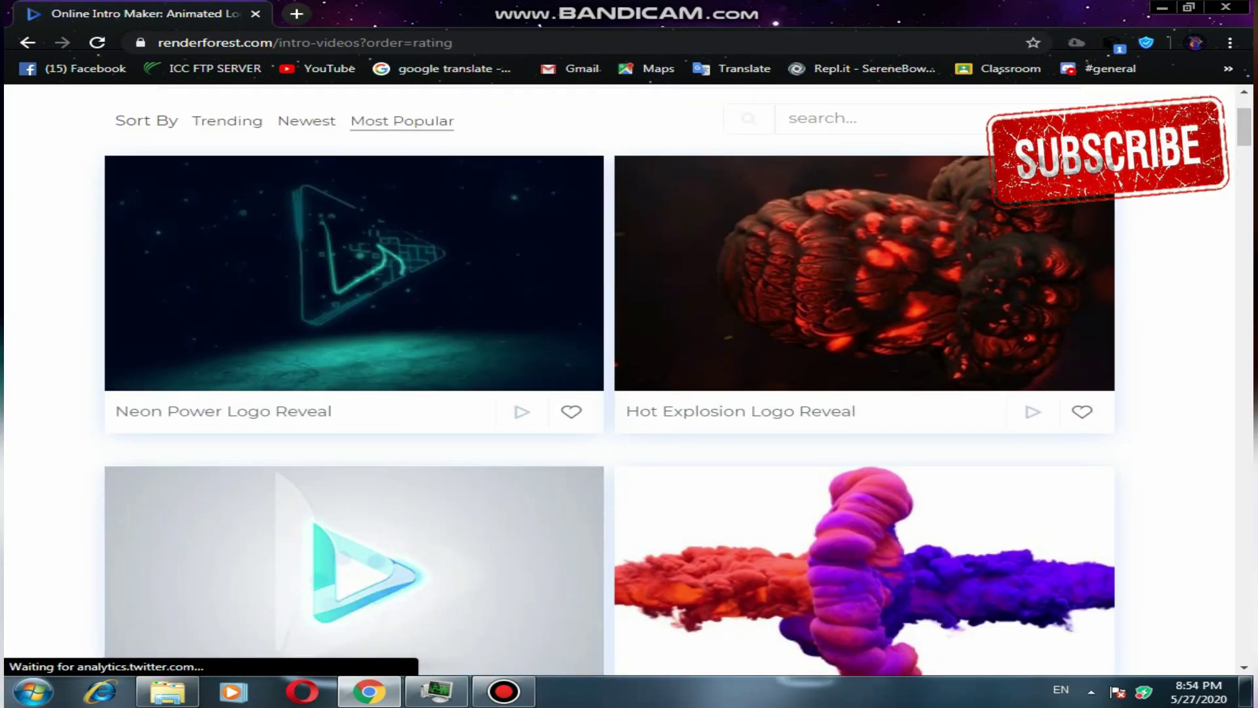
scroll(609, 380, "down", 15)
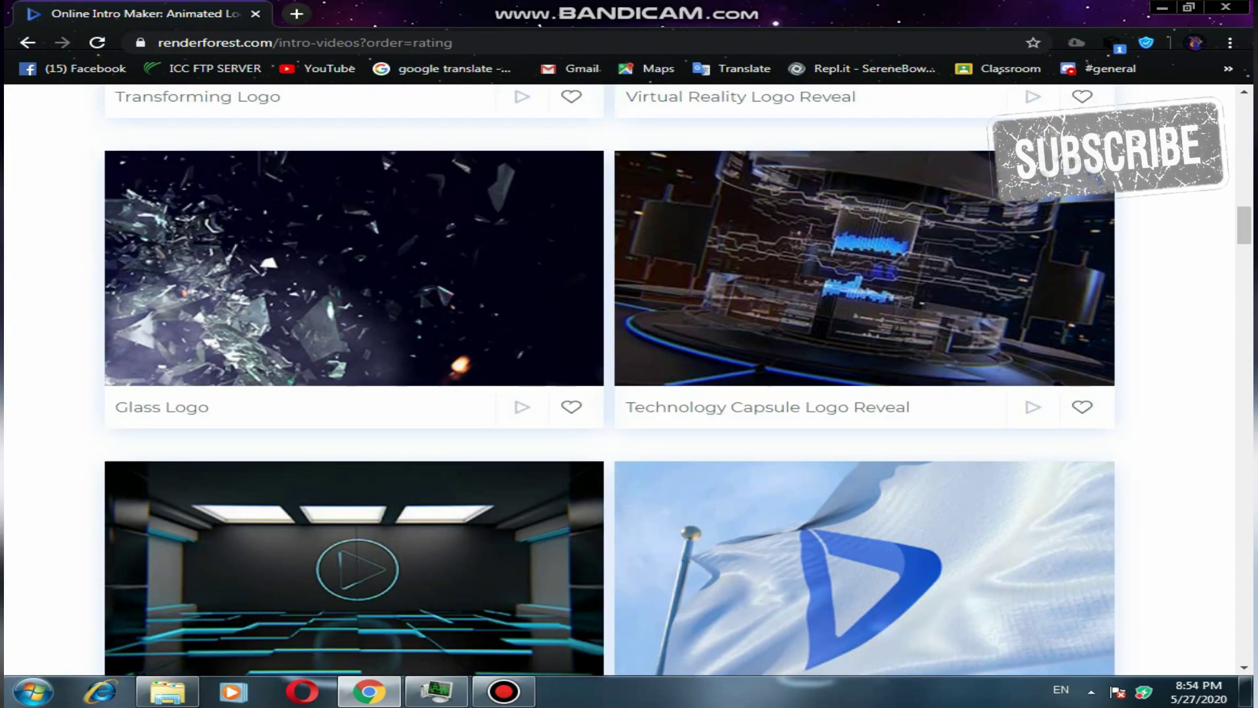
mouse_move(354, 269)
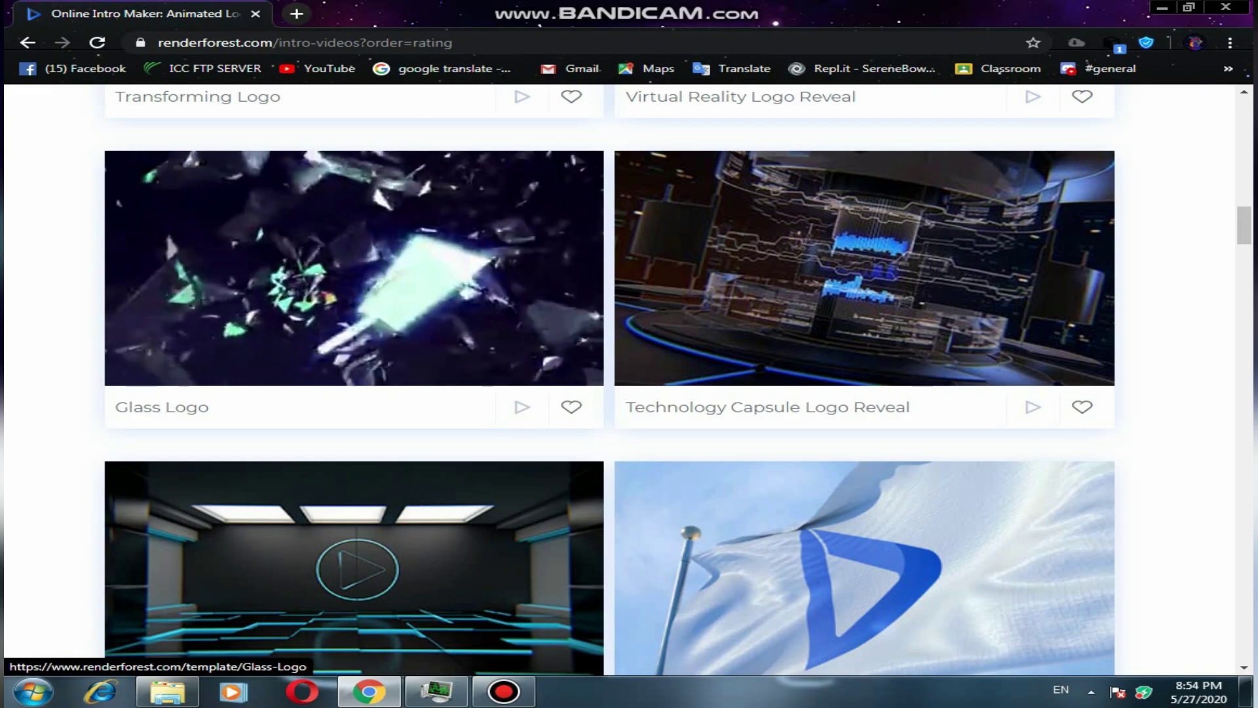
scroll(354, 268, "down", 12)
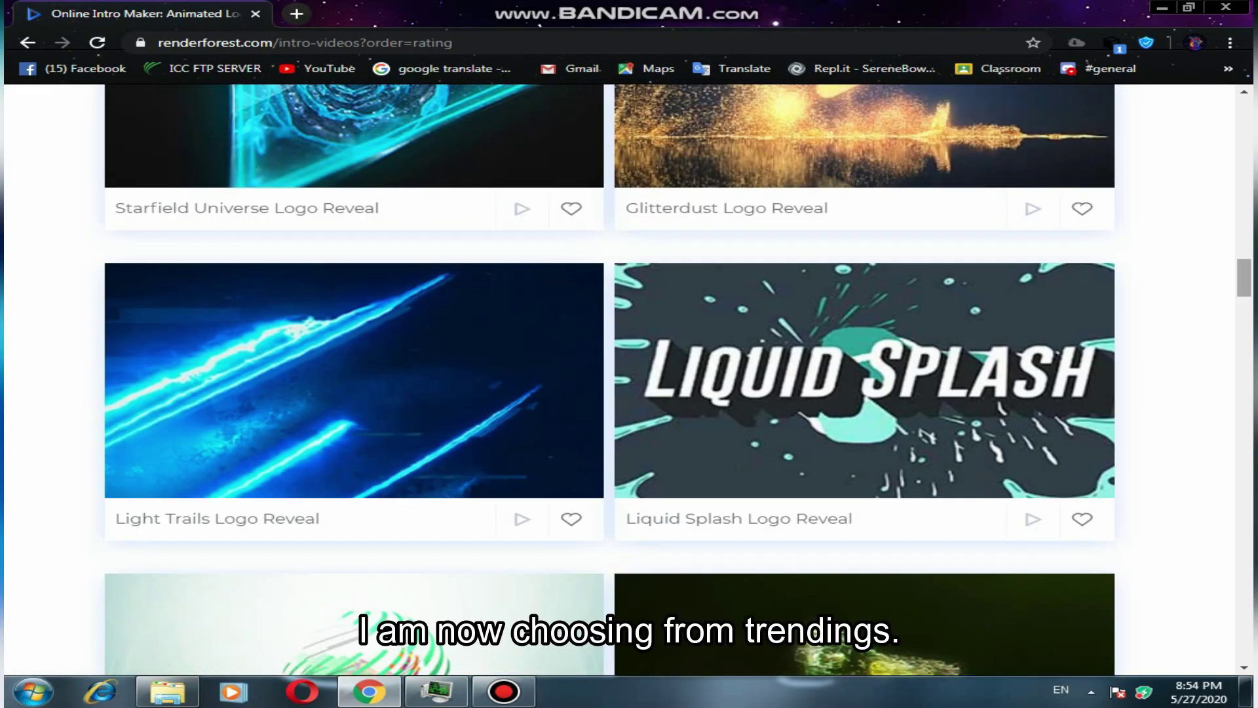
scroll(609, 380, "down", 5)
scroll(610, 380, "up", 17)
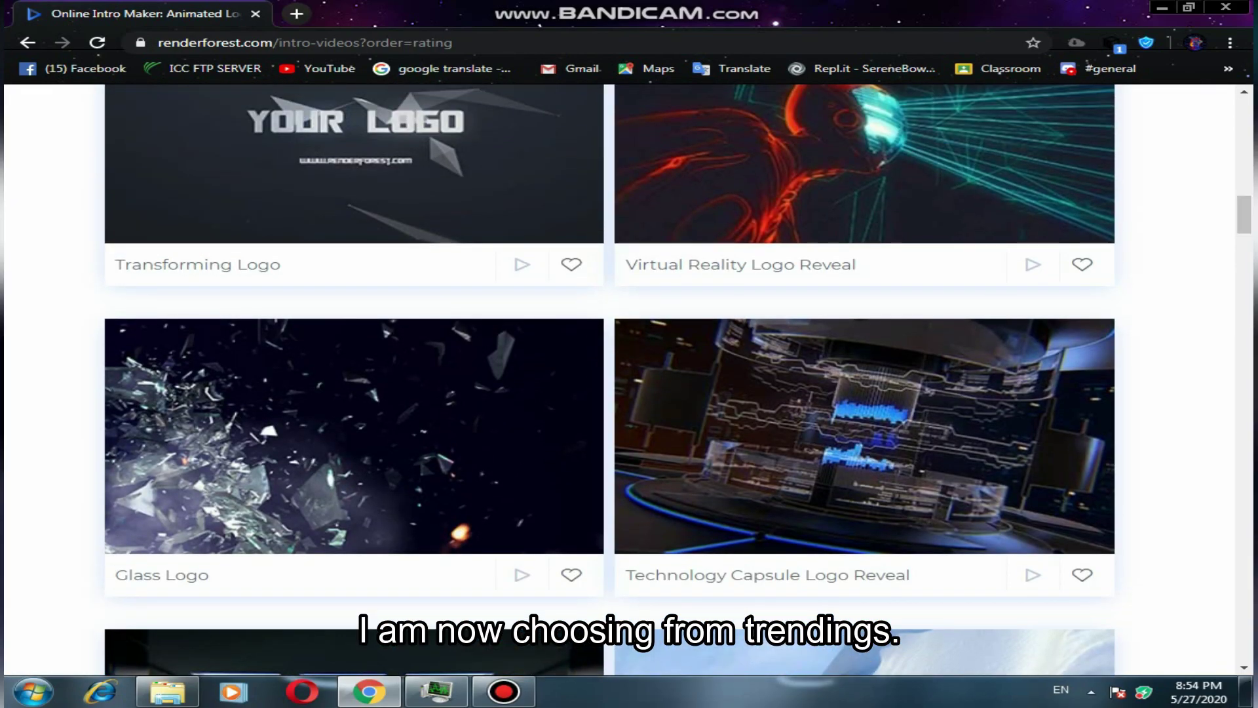
left_click(354, 436)
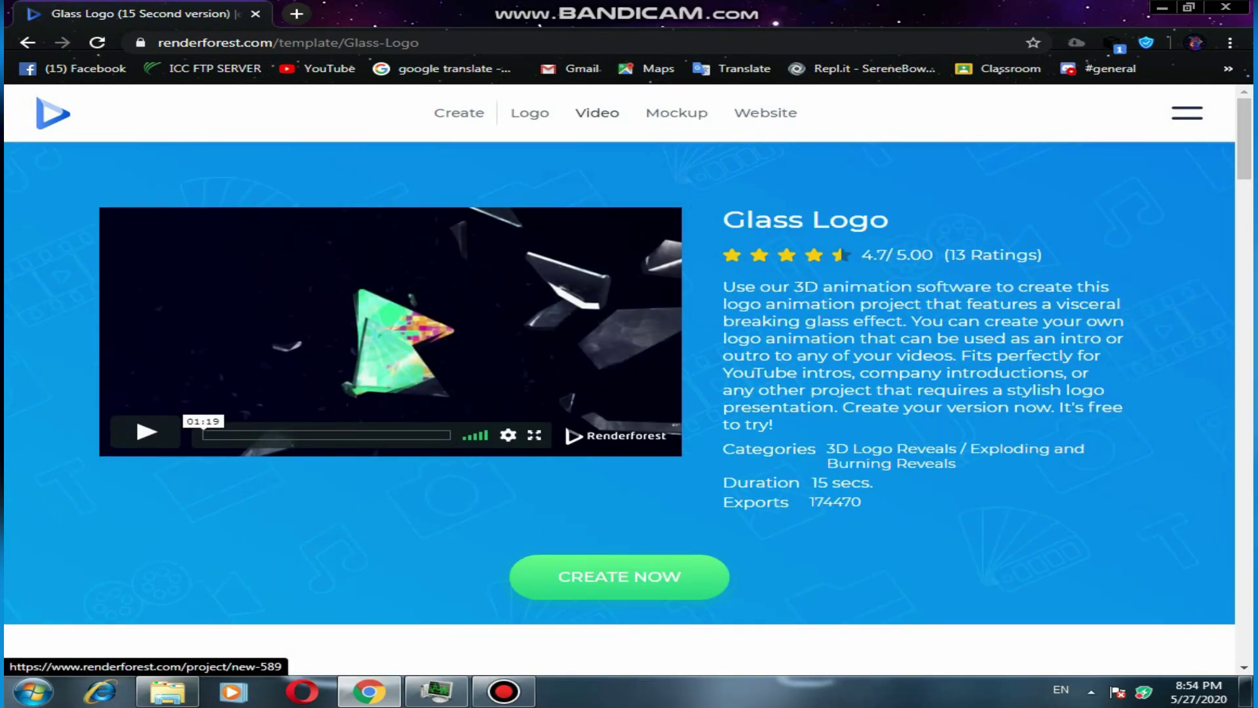
left_click(620, 577)
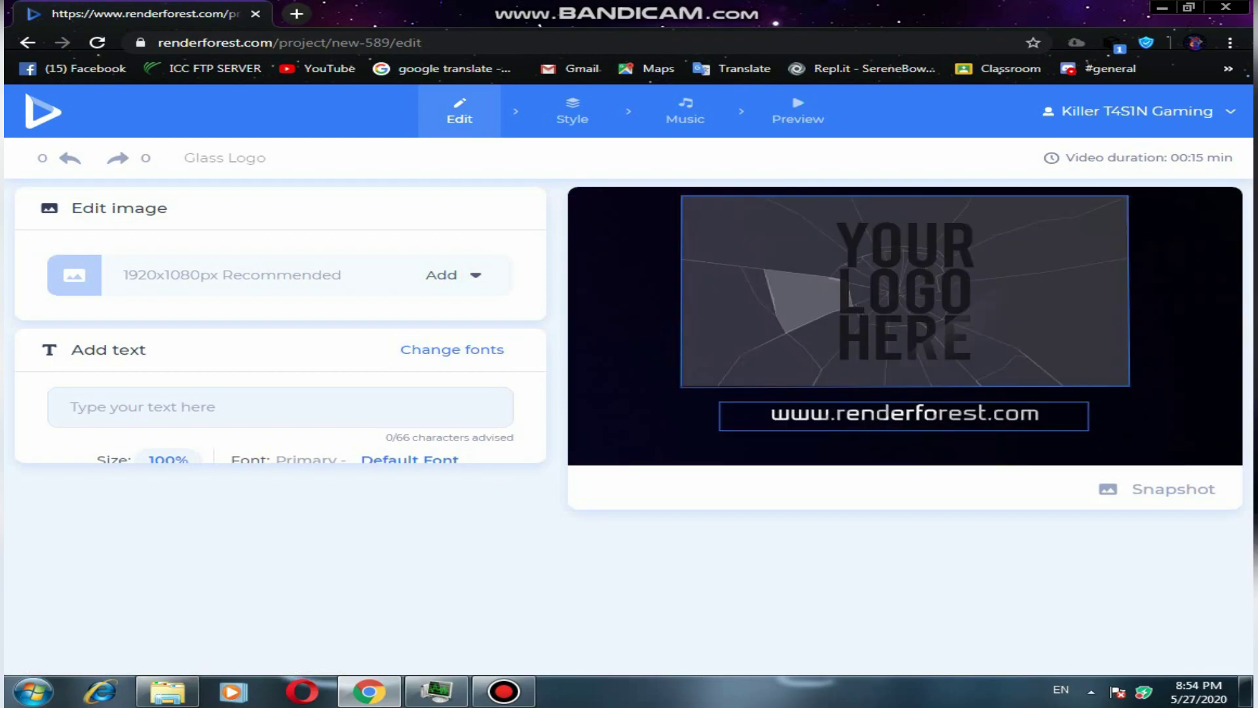
- Upload PicsArt_05-06-03.34.52 from the download folder as the logo image, zoomed out so the whole emblem fits the crop frame
left_click(453, 275)
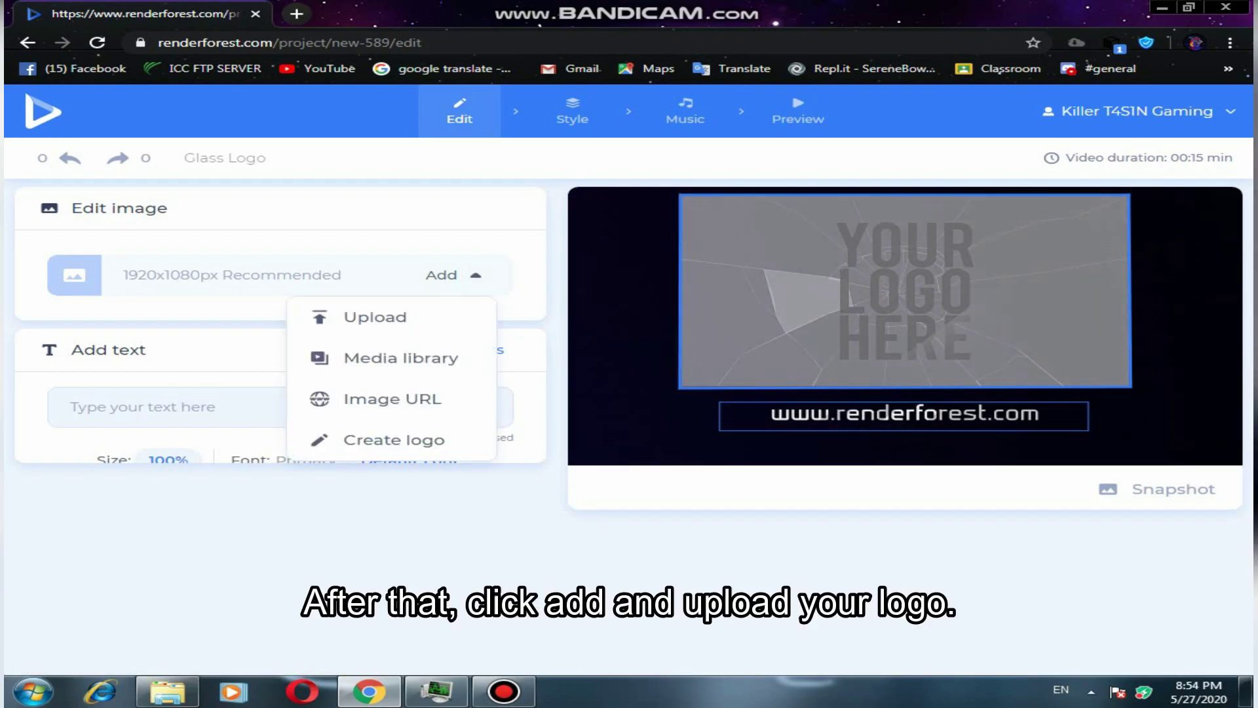
left_click(375, 318)
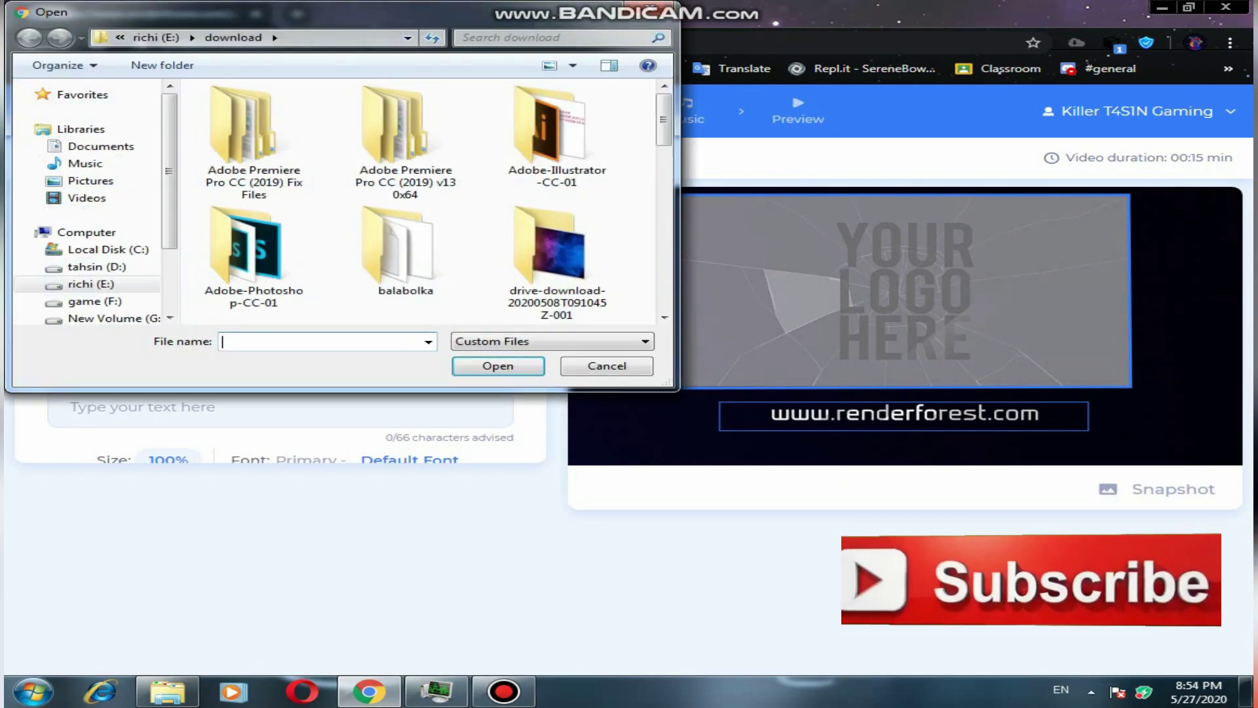
scroll(419, 196, "down", 10)
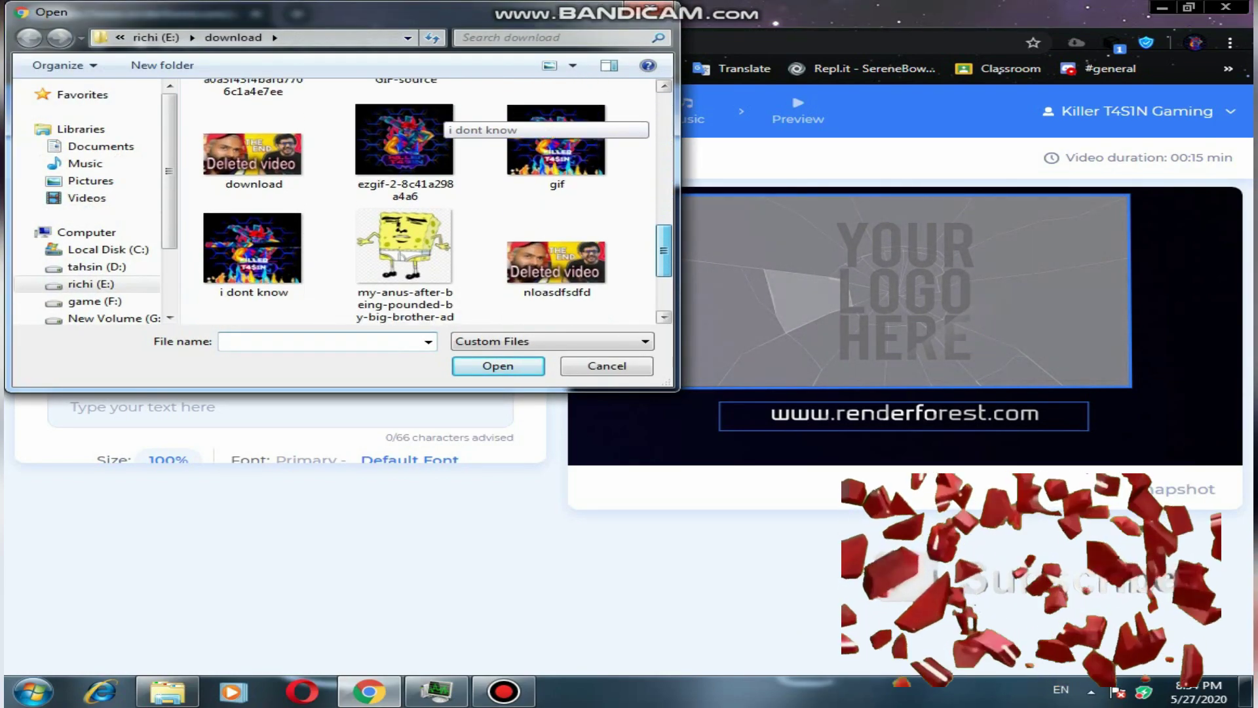
scroll(432, 196, "down", 2)
scroll(433, 197, "up", 3)
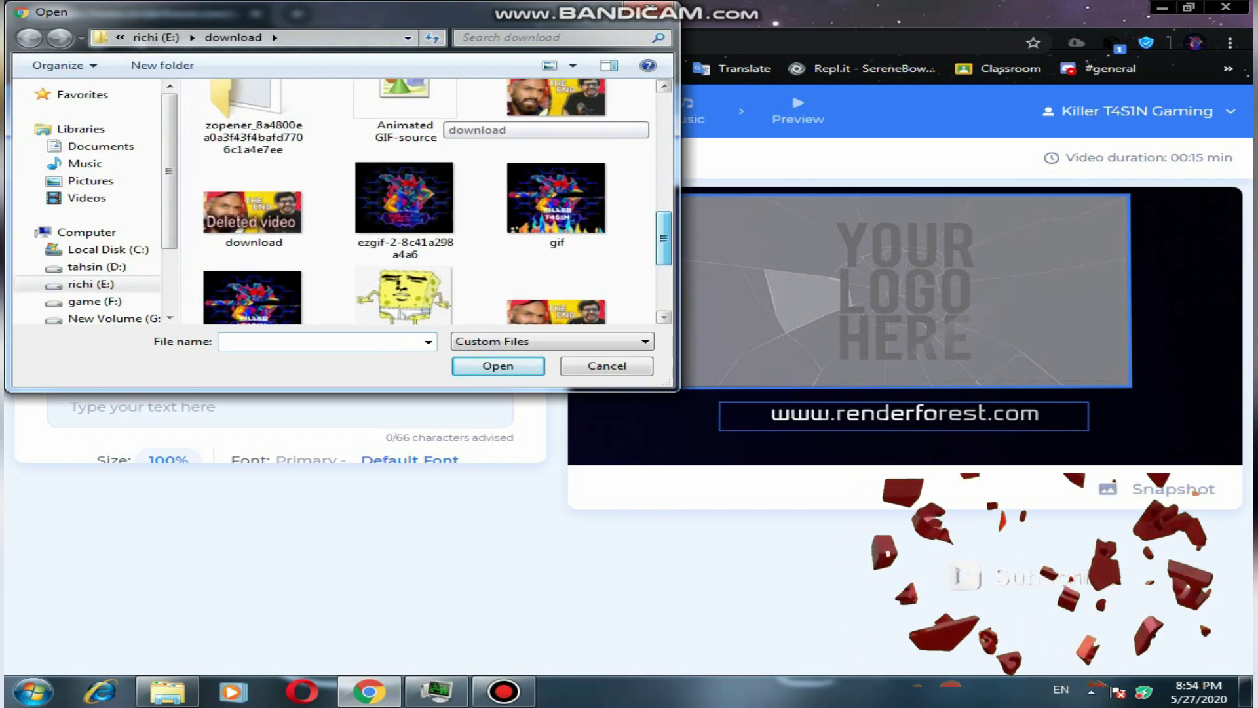
left_click_drag(664, 239, 664, 284)
left_click(254, 266)
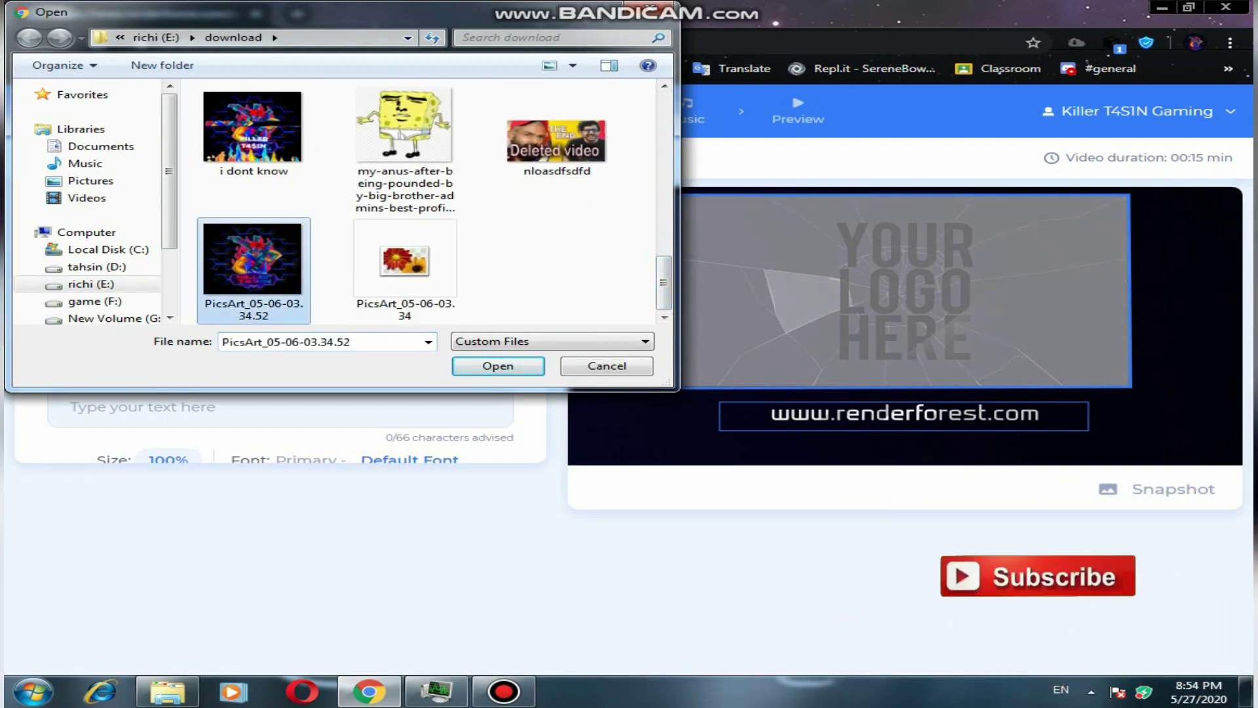
key("Return")
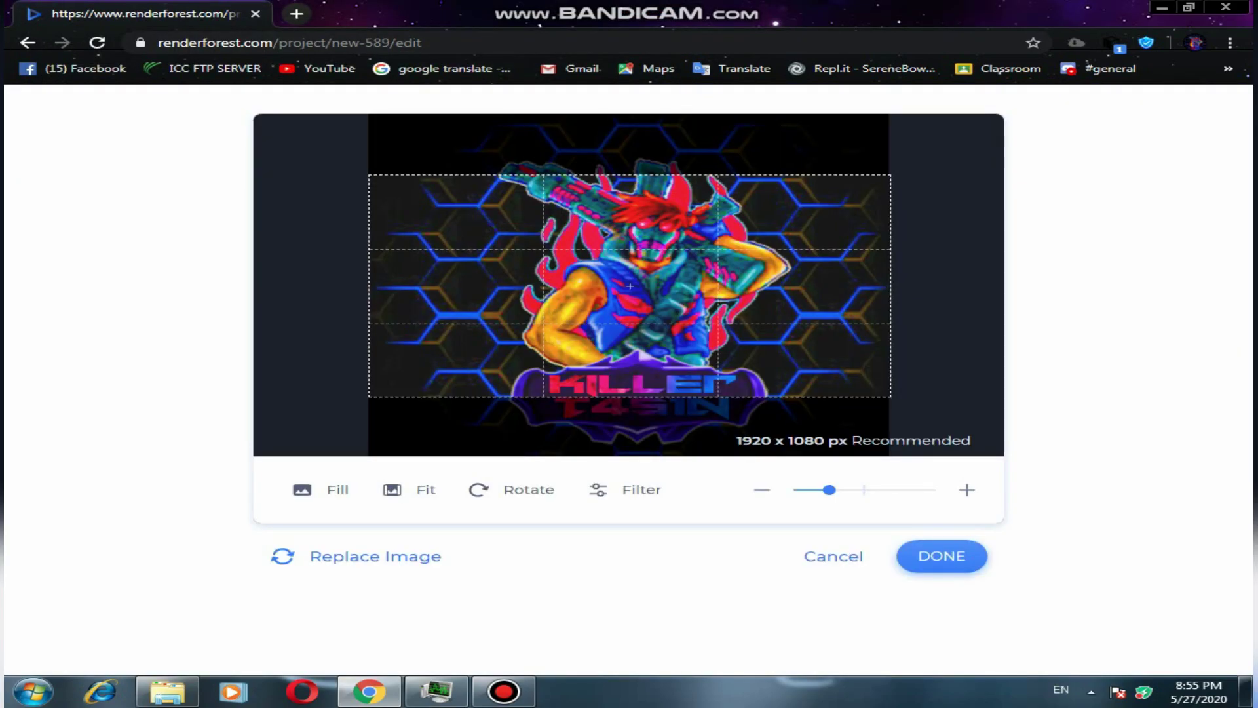
scroll(630, 287, "down", 2)
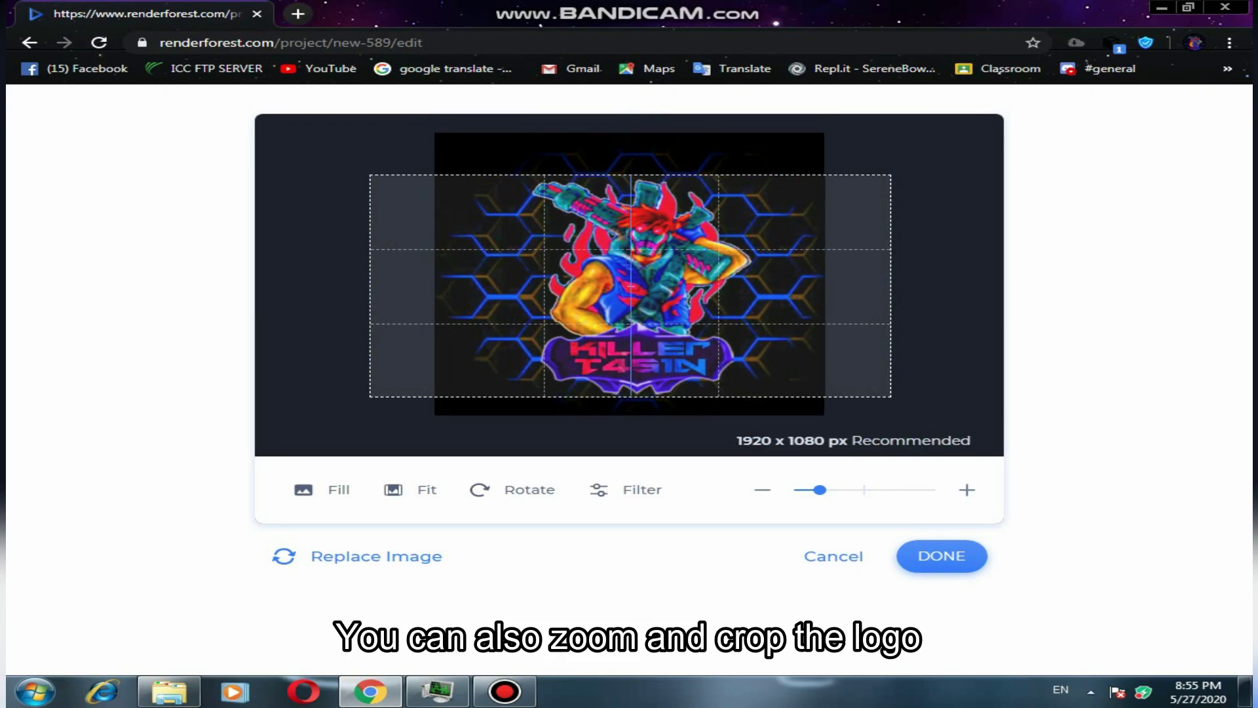
left_click(941, 556)
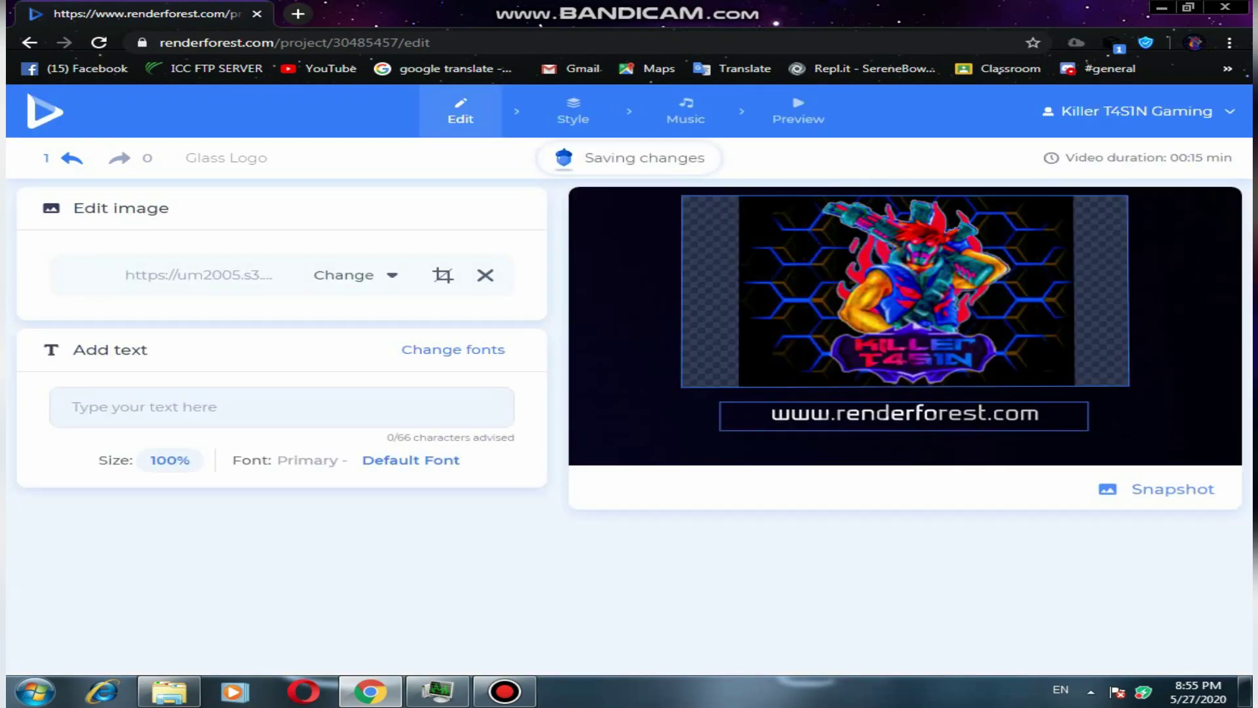
- Set the intro's text to T4S1N and its font scale to 120%
left_click(282, 407)
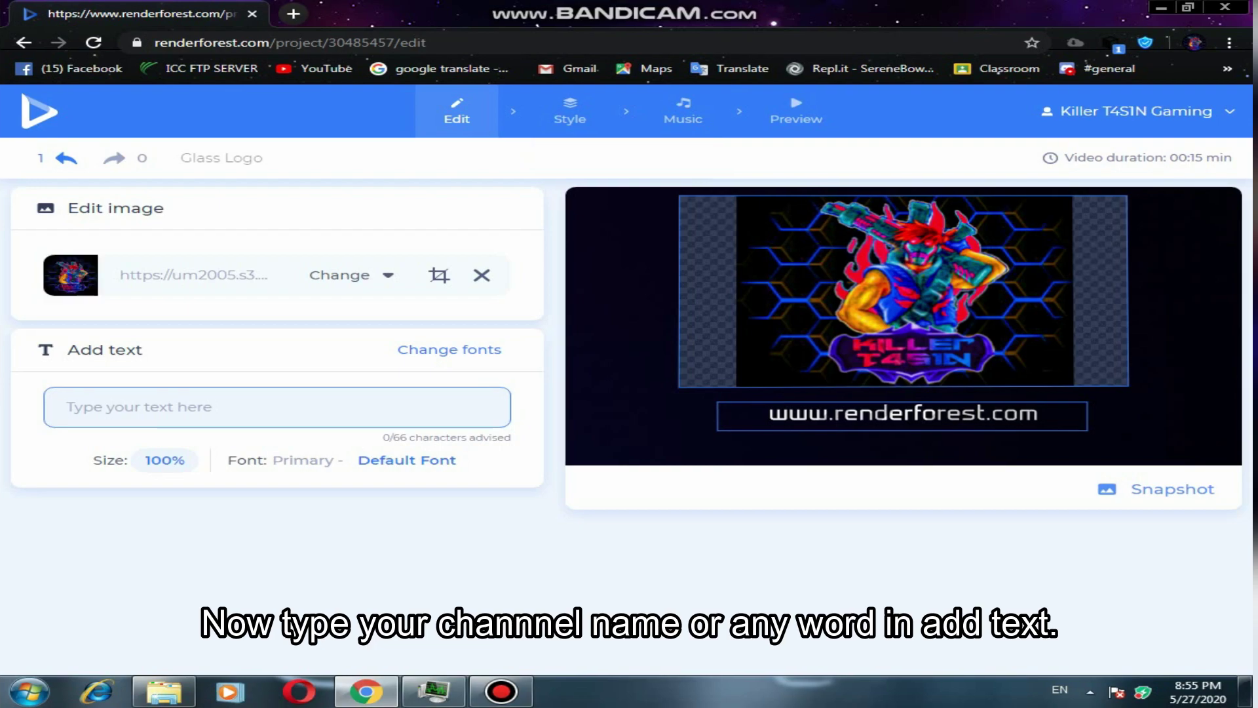
type("T4SIN")
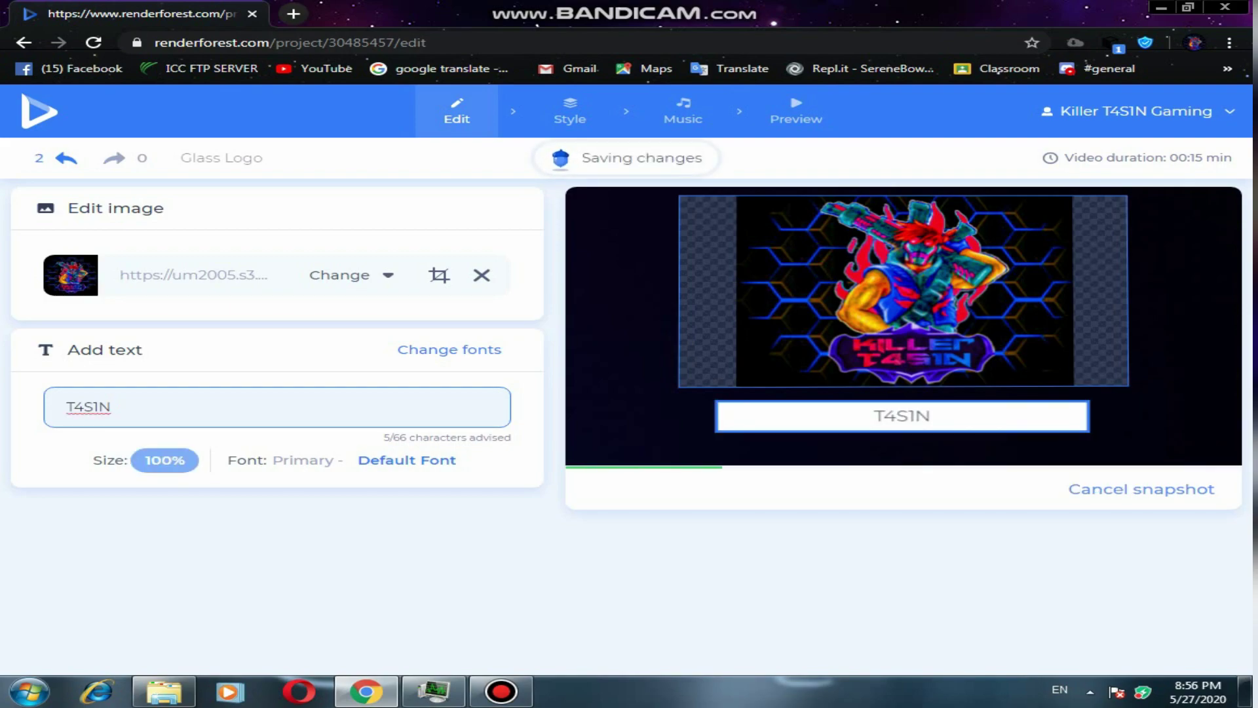
left_click(165, 460)
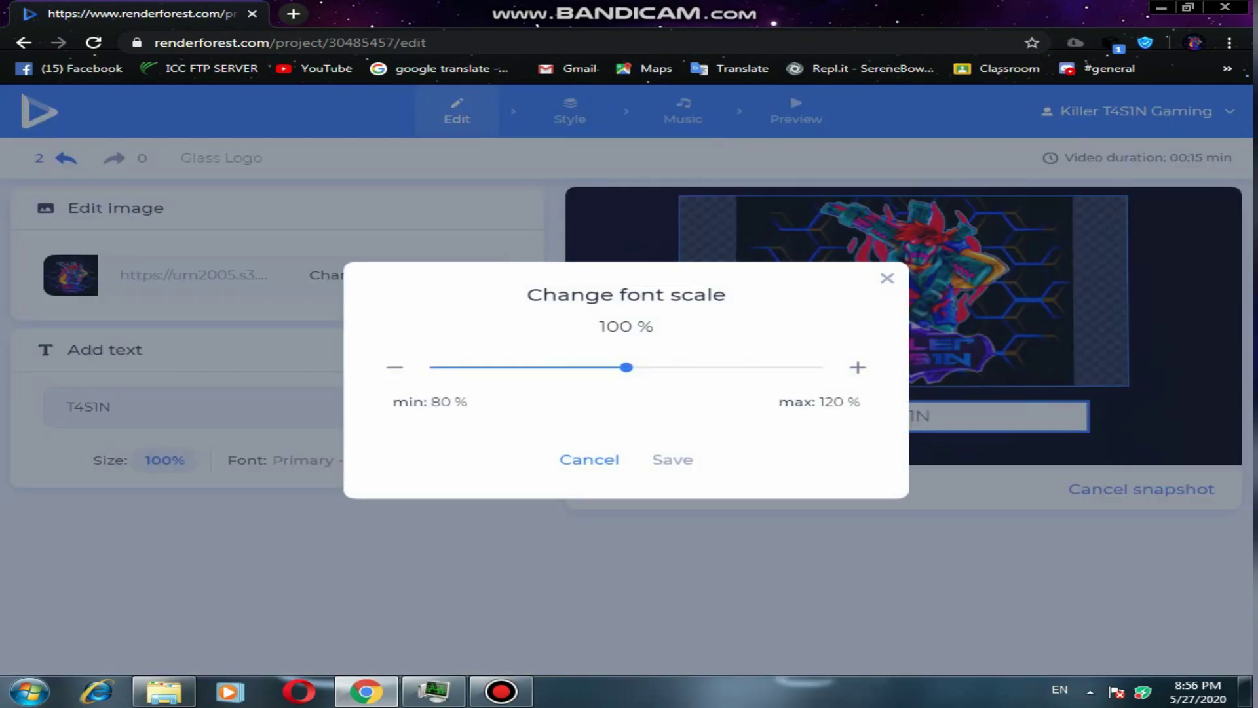
left_click_drag(627, 367, 823, 367)
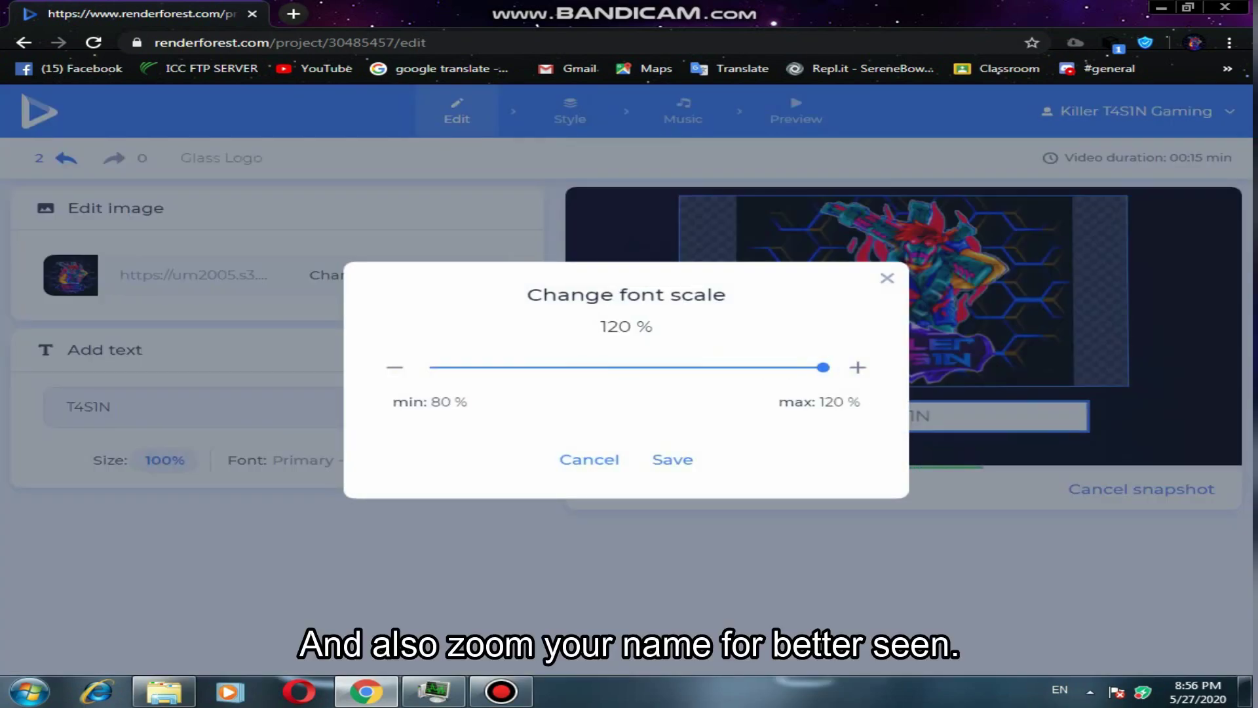
left_click(673, 459)
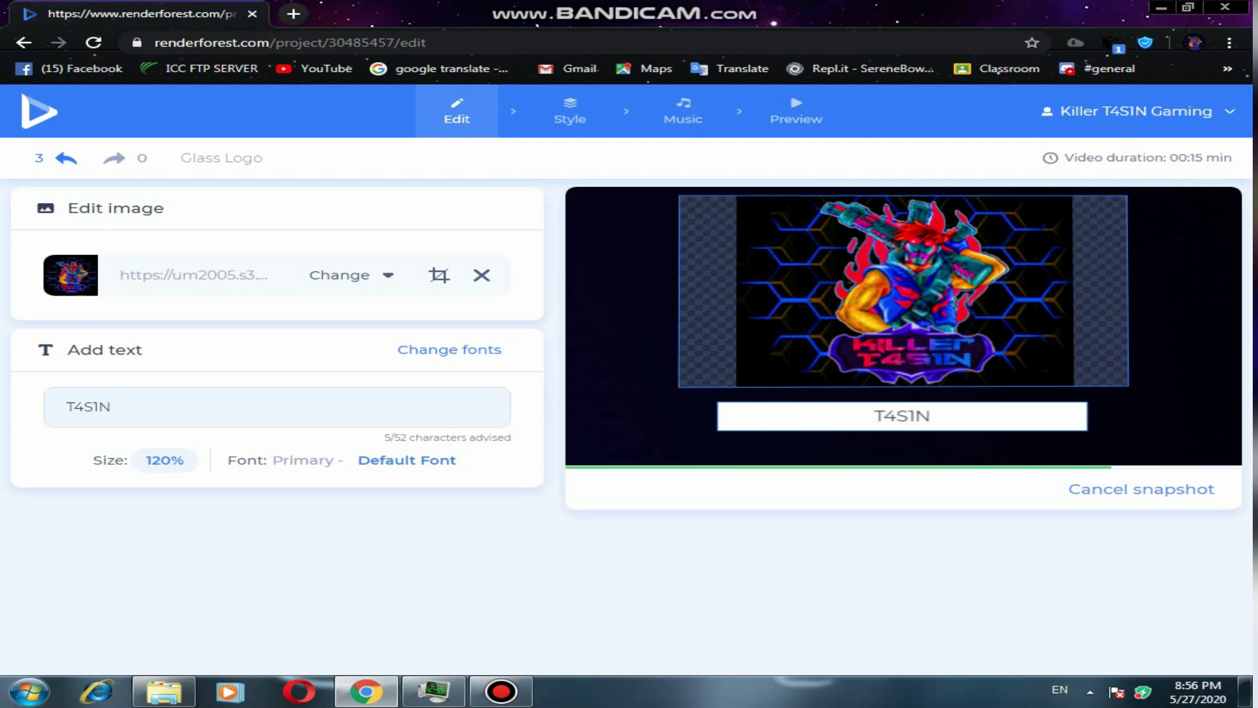
- Look through the fonts available for the template in the Style stage
left_click(570, 112)
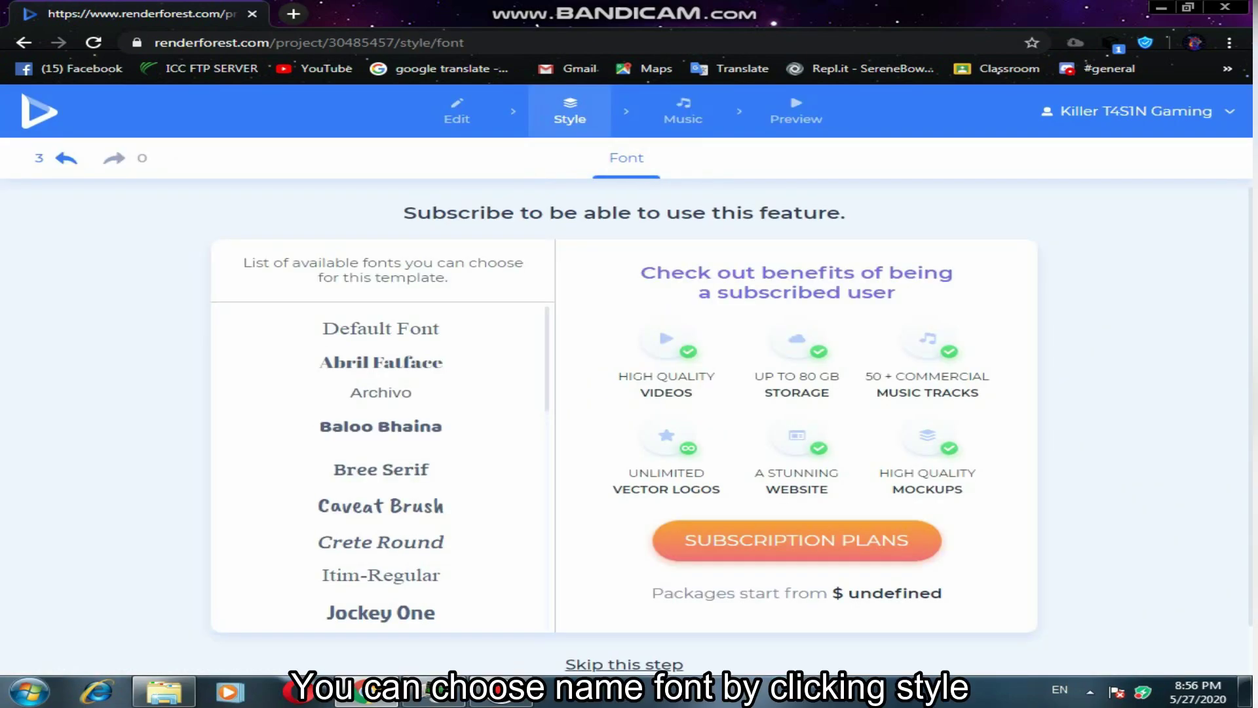
triple_click(381, 363)
scroll(381, 465, "down", 5)
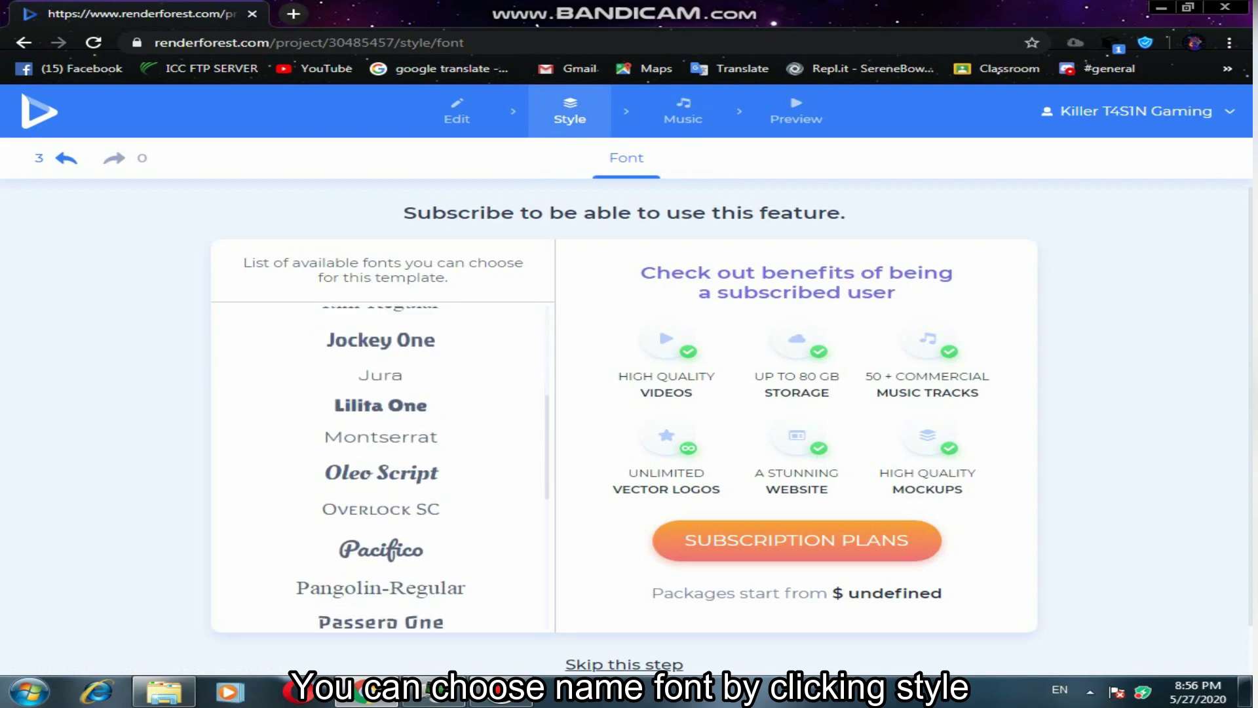
- Look through the tracks offered in the Music stage's music library
scroll(381, 466, "up", 2)
scroll(381, 465, "up", 3)
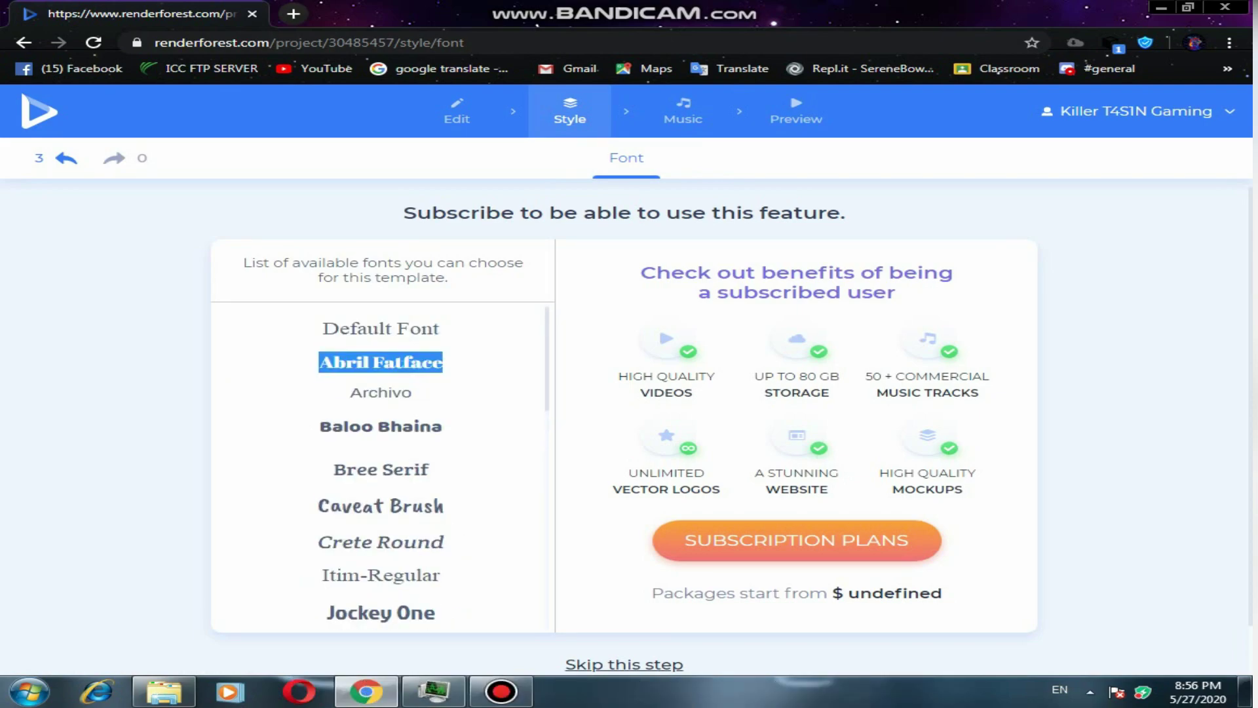
left_click(683, 111)
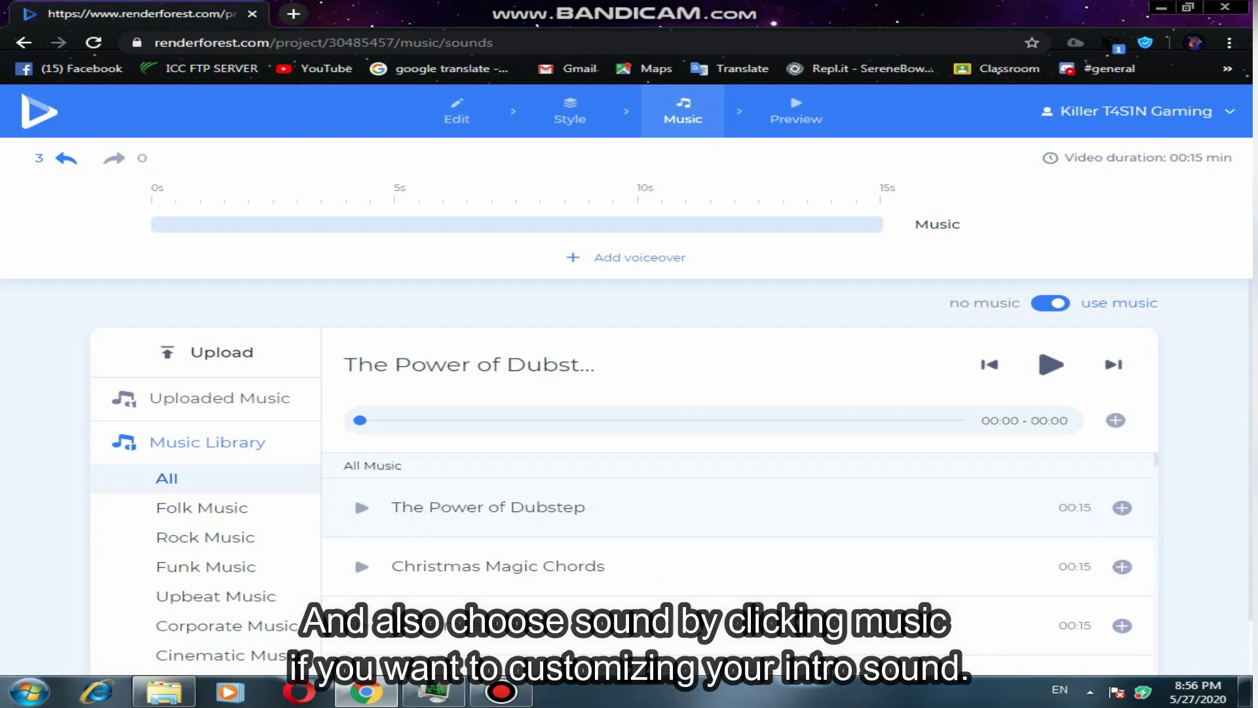
scroll(739, 511, "down", 4)
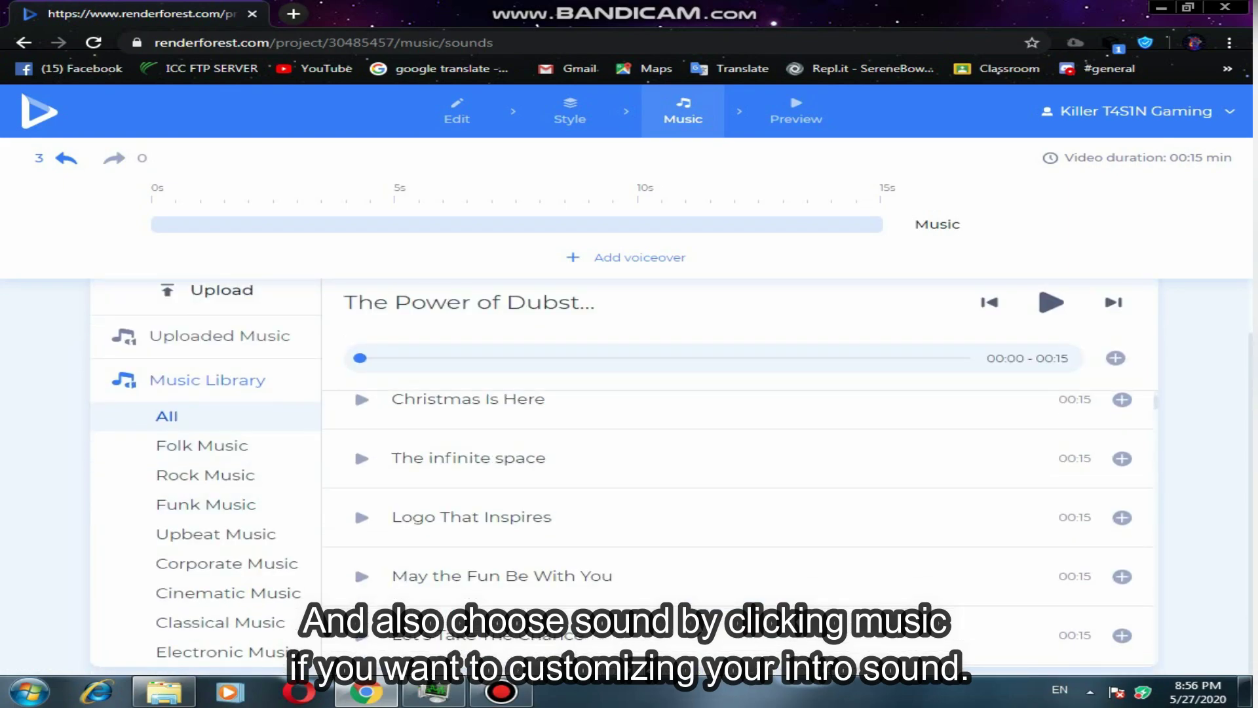
scroll(738, 529, "down", 4)
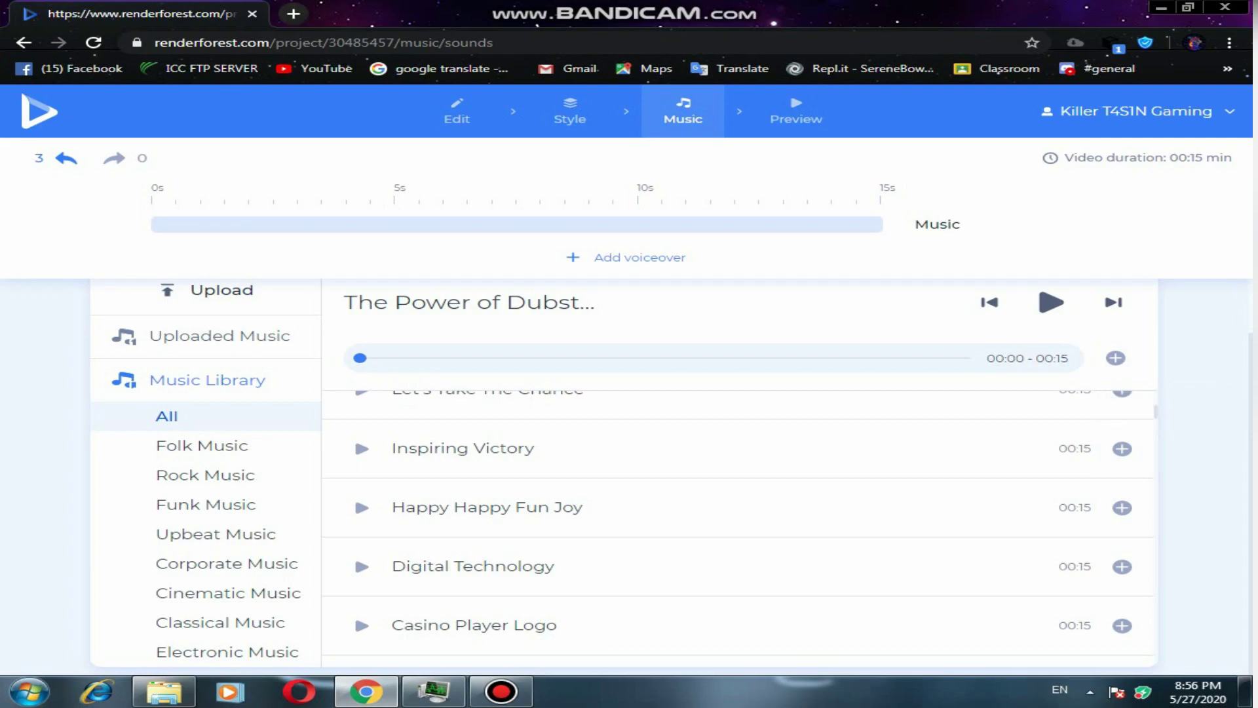
scroll(738, 524, "up", 5)
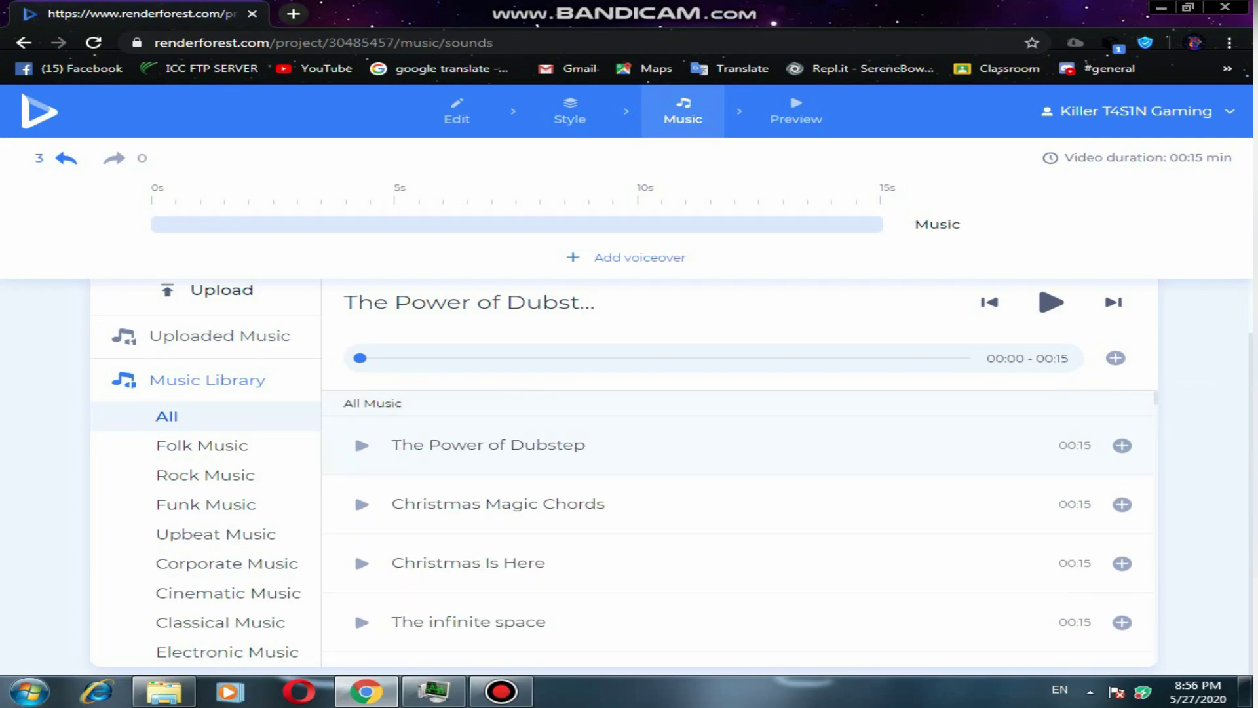
- Export the Glass Logo project as a free low-quality 360p preview with watermark
left_click(457, 112)
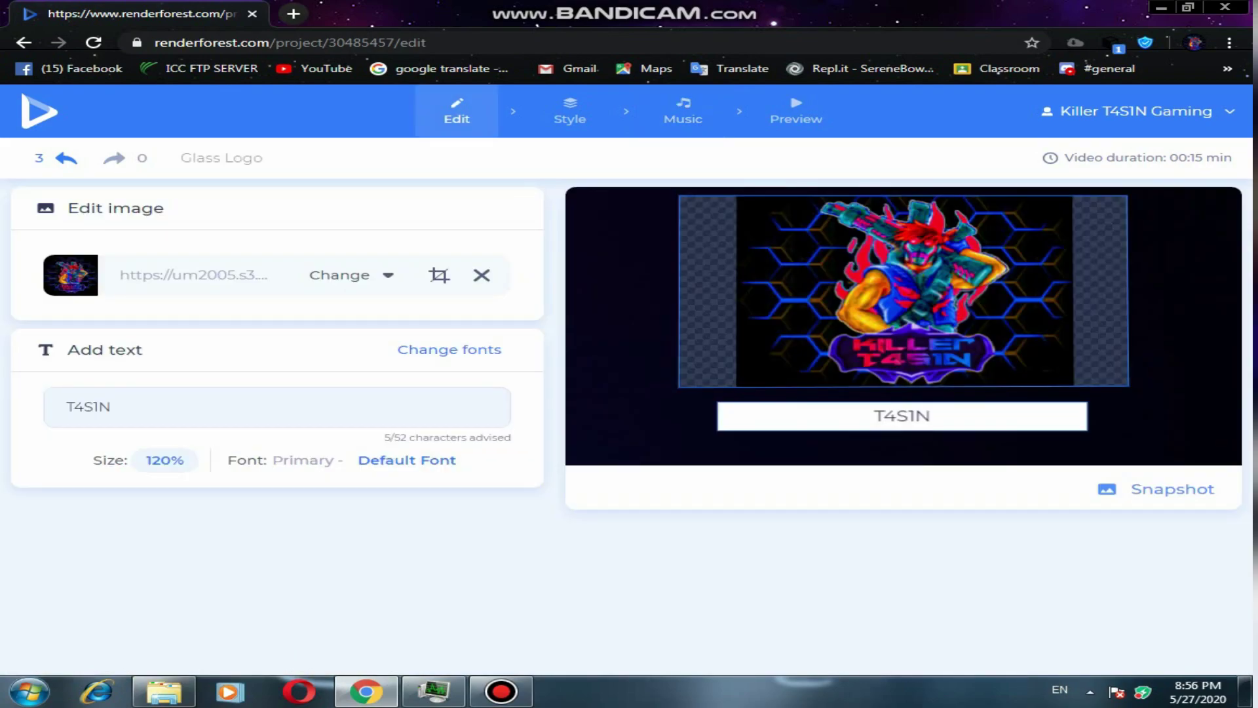
left_click(796, 111)
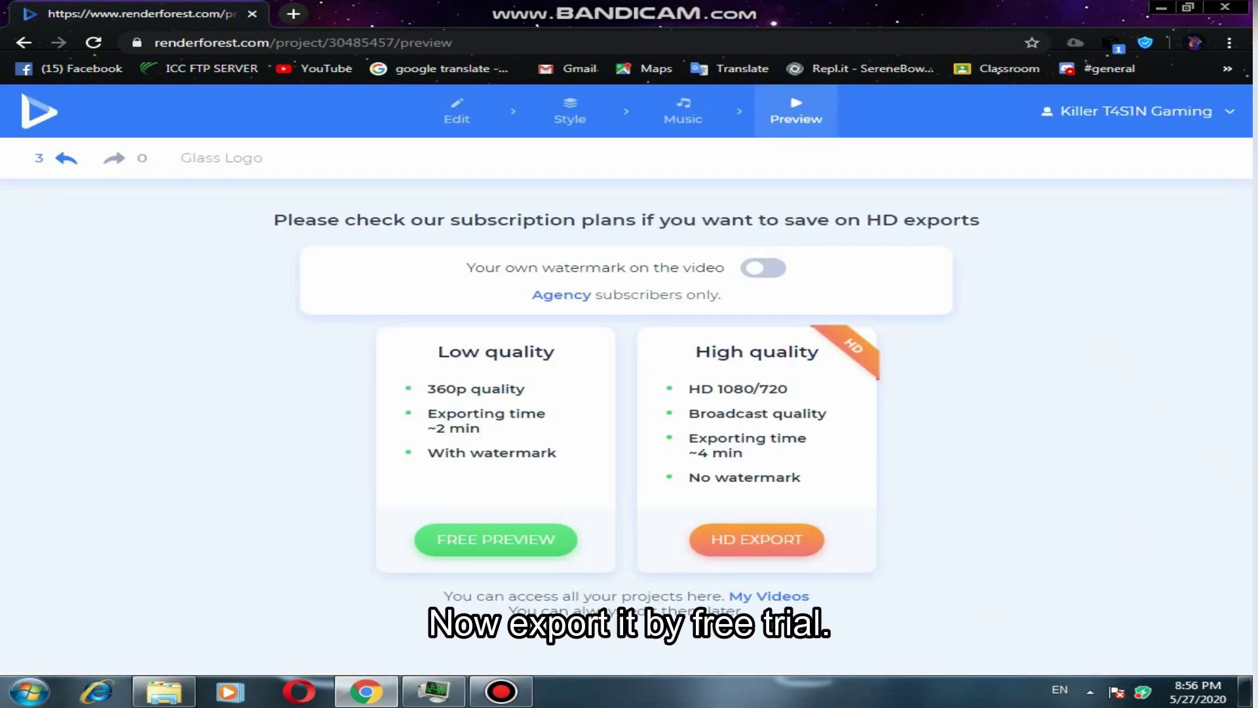
left_click(496, 540)
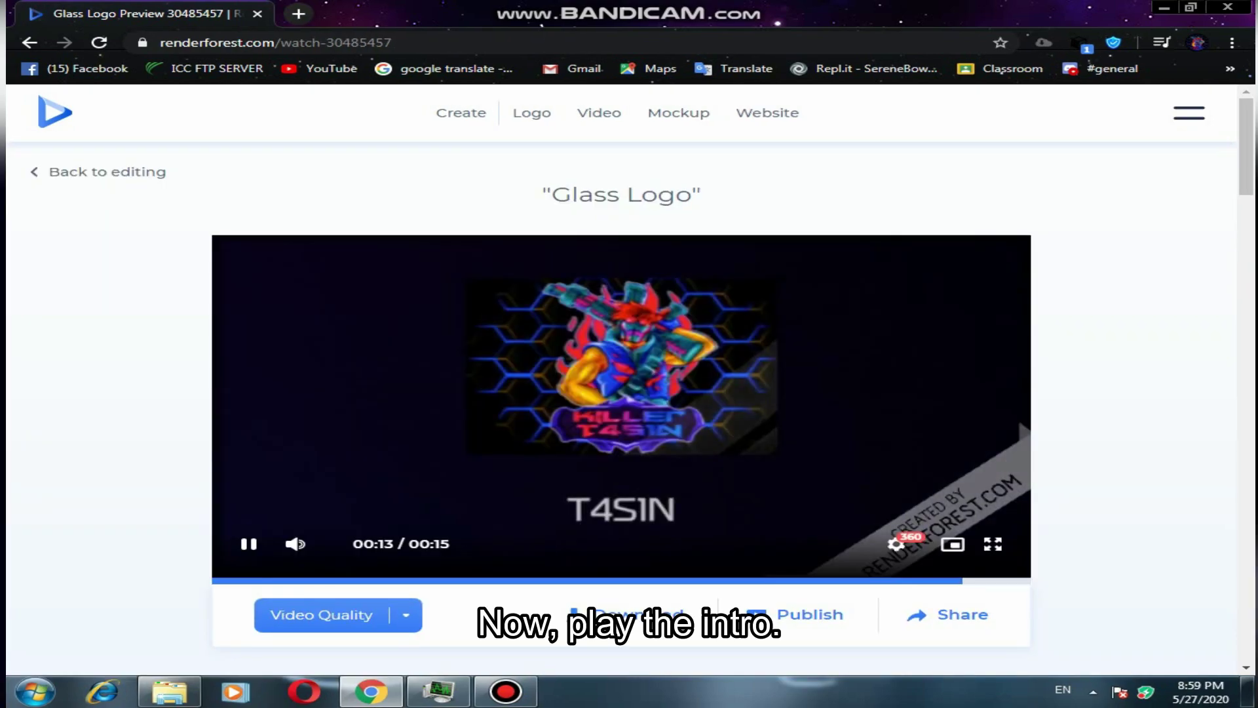
- Pause the exported intro to check its quality options, and download the free 360p version
left_click(249, 543)
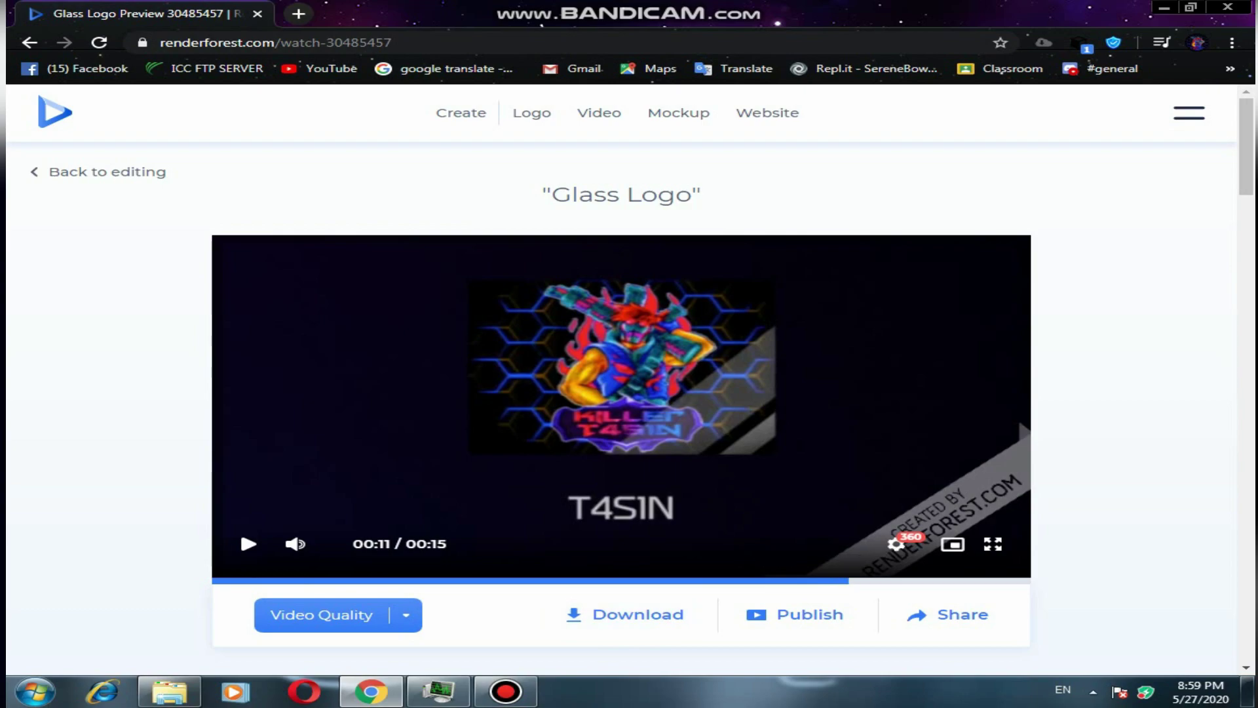
left_click(896, 544)
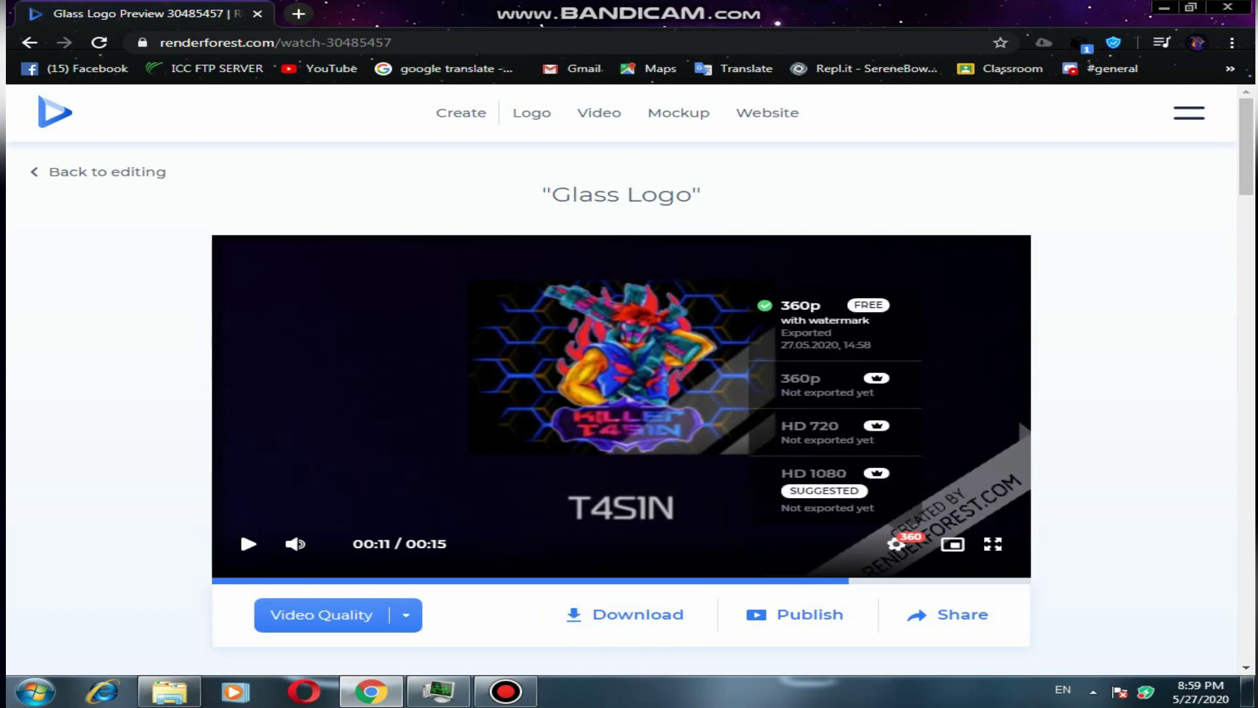
left_click(896, 544)
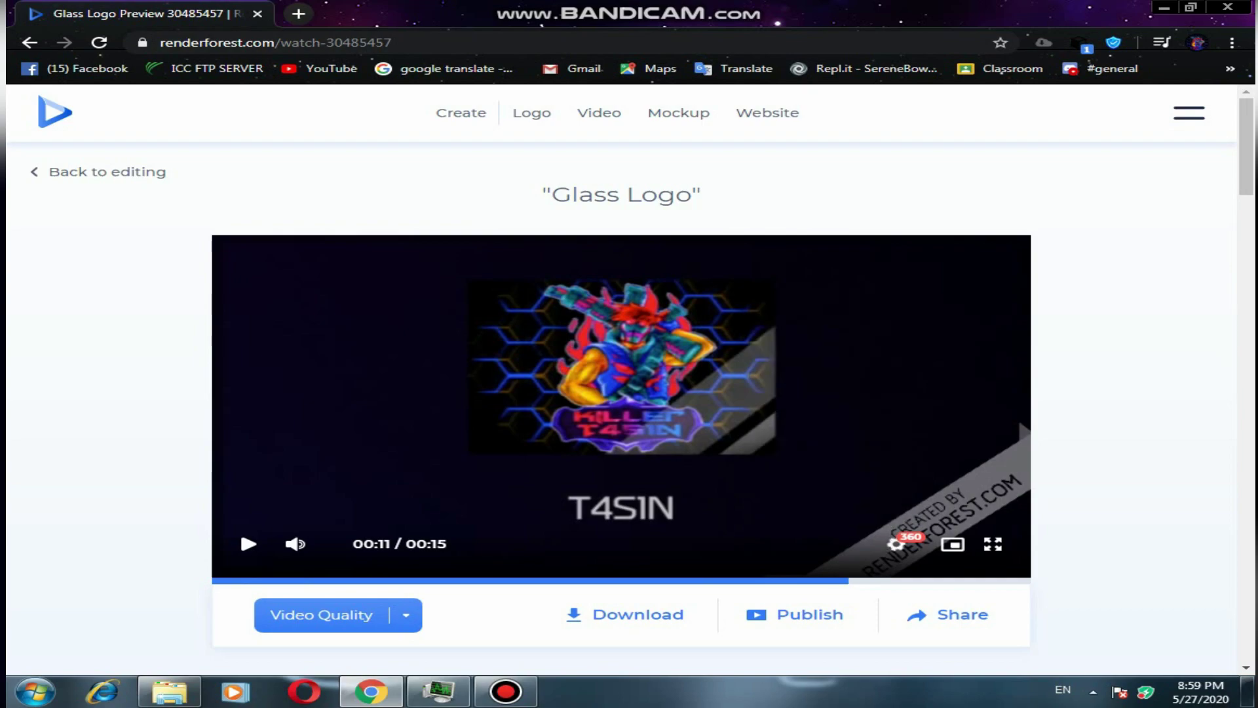
left_click(625, 615)
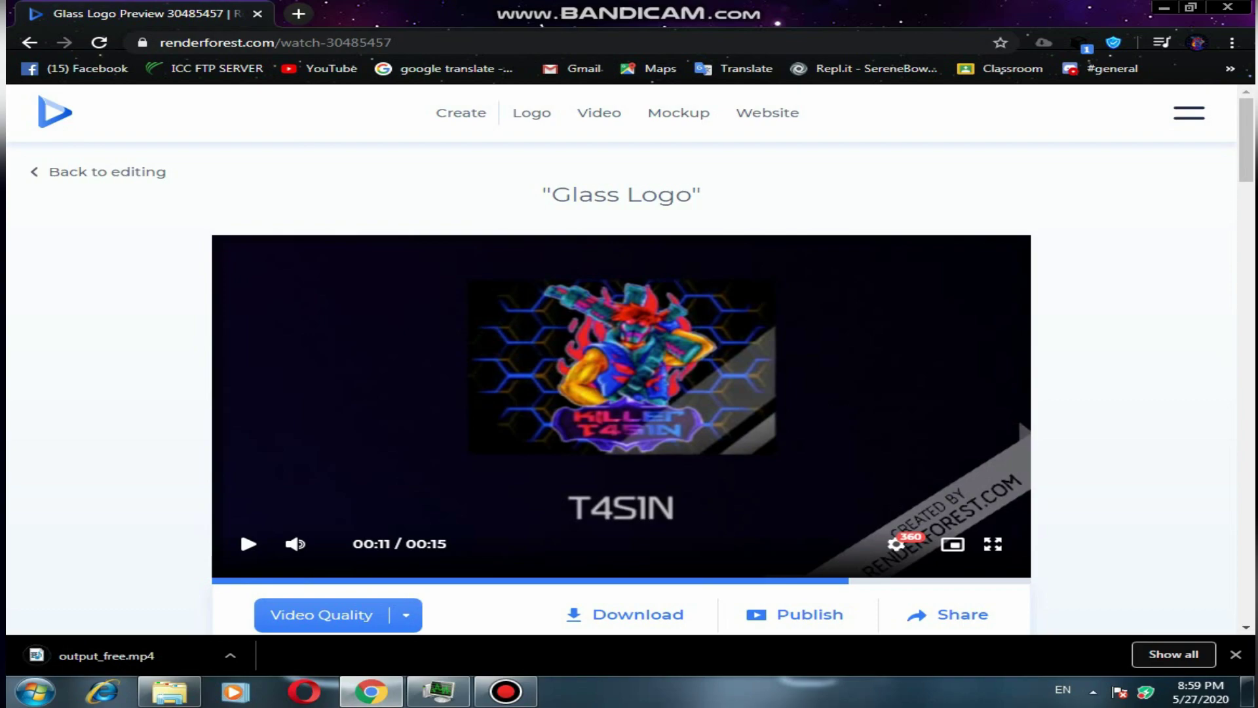
- Close the browser, switch to Filmora9 and start a new 16:9 widescreen project without updating the program
left_click(1228, 6)
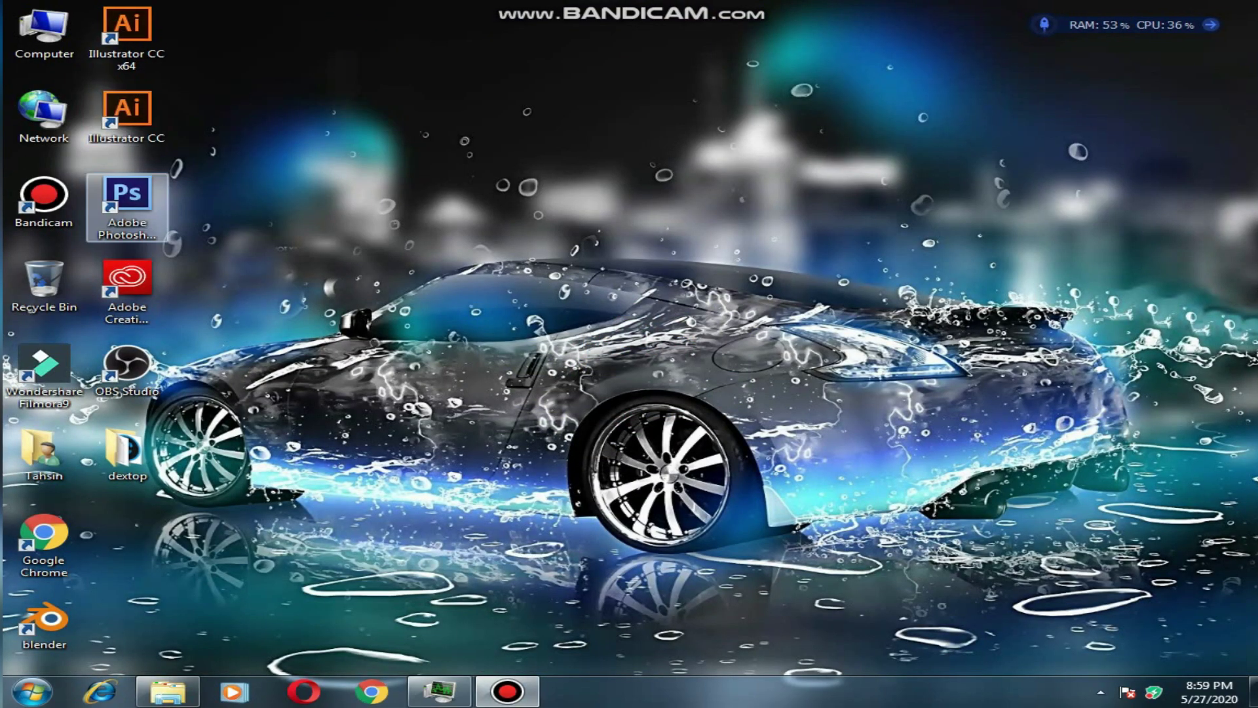
double_click(44, 375)
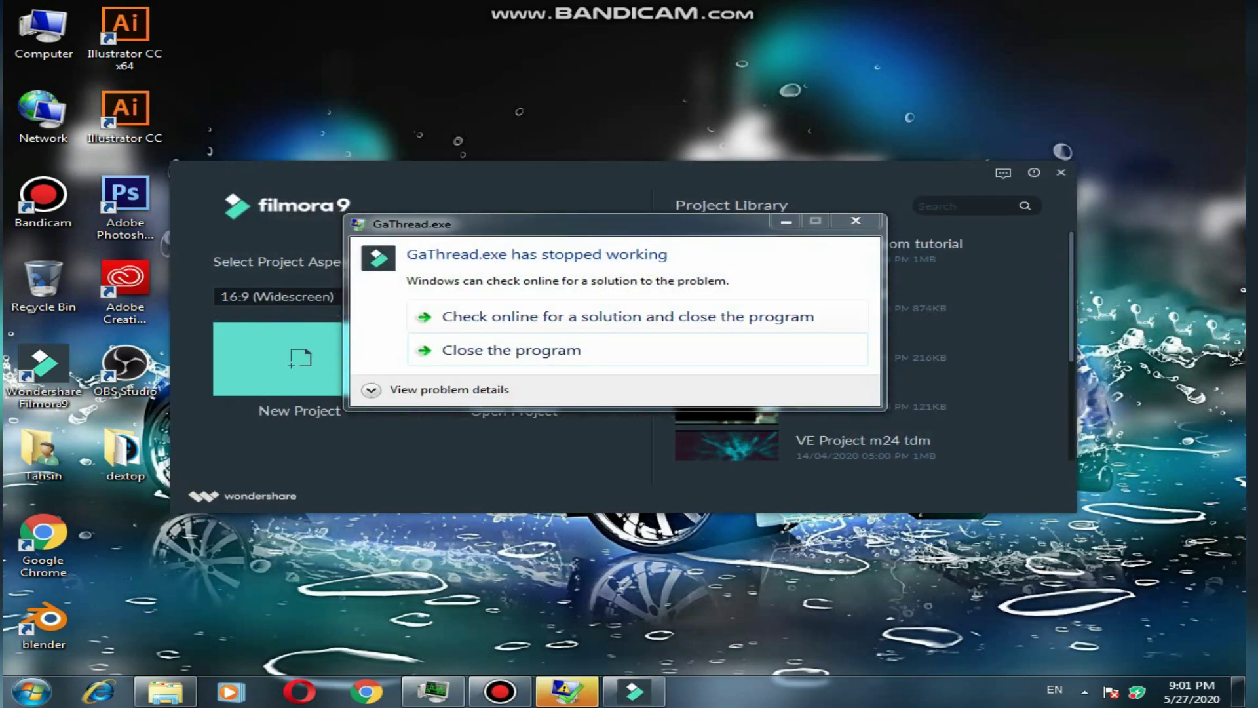
left_click(856, 220)
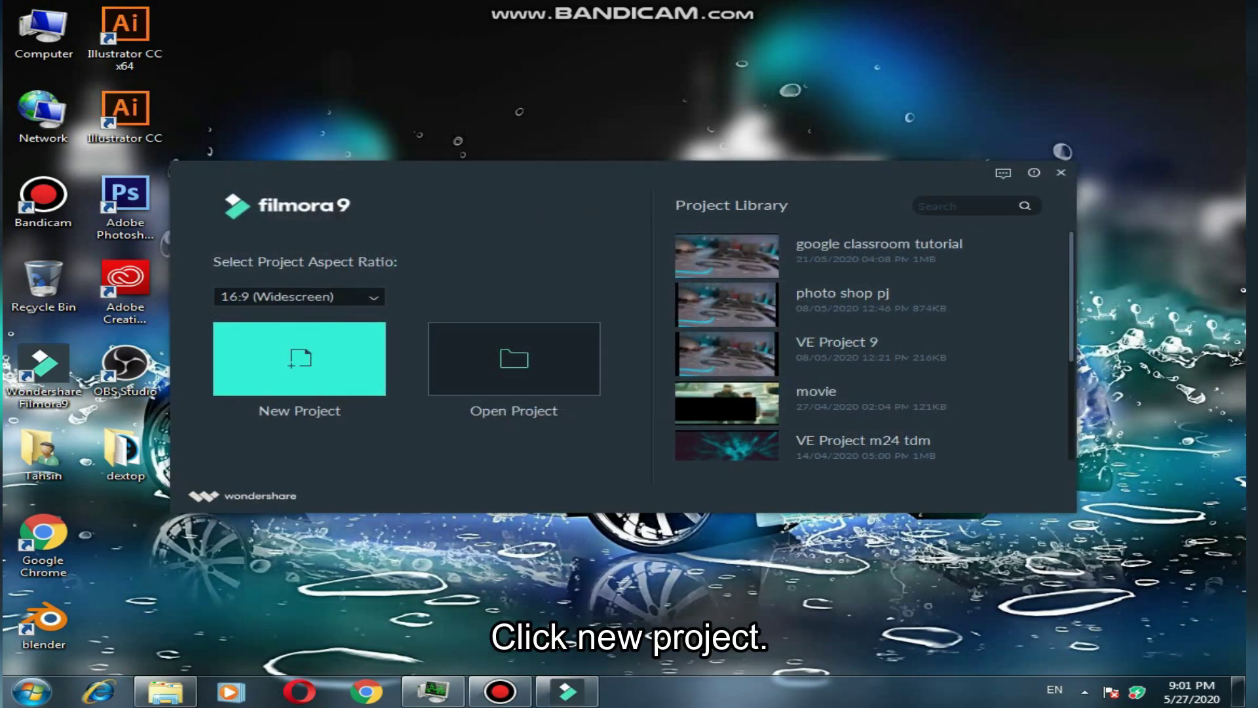
left_click(300, 358)
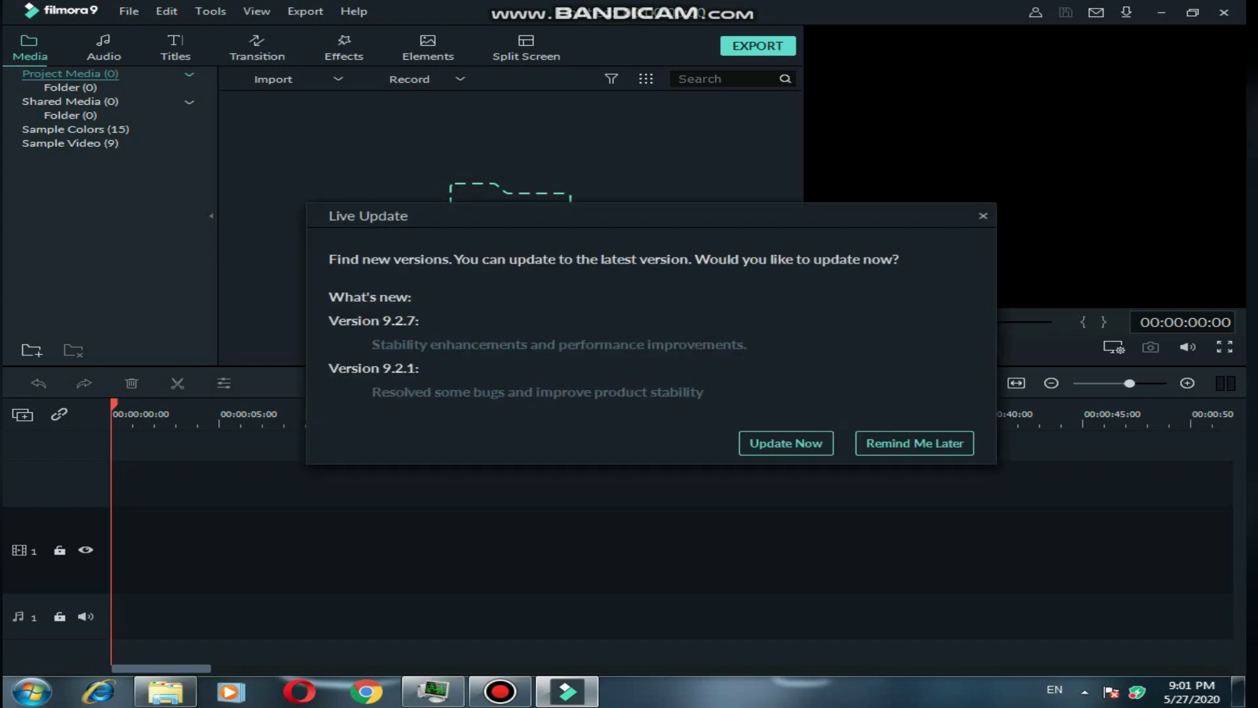
key("Escape")
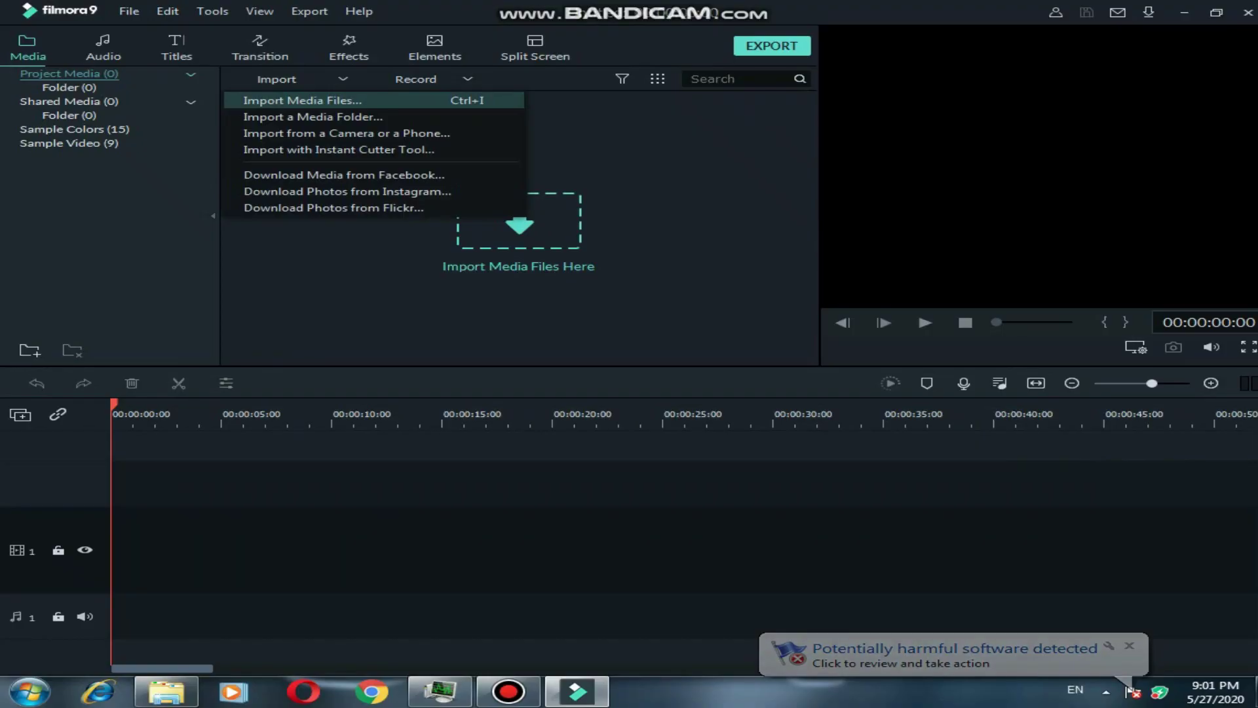
- Import the output_free video from the download folder into the project media
left_click(295, 98)
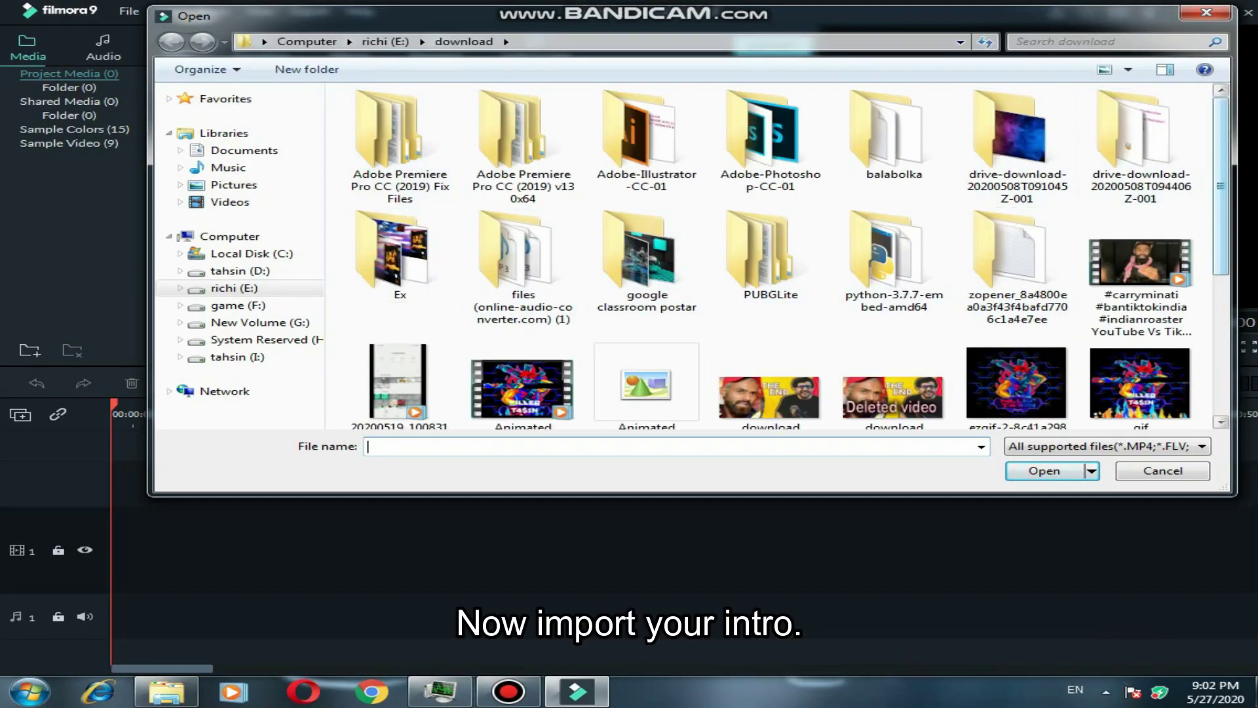
scroll(786, 262, "down", 3)
scroll(786, 262, "down", 1)
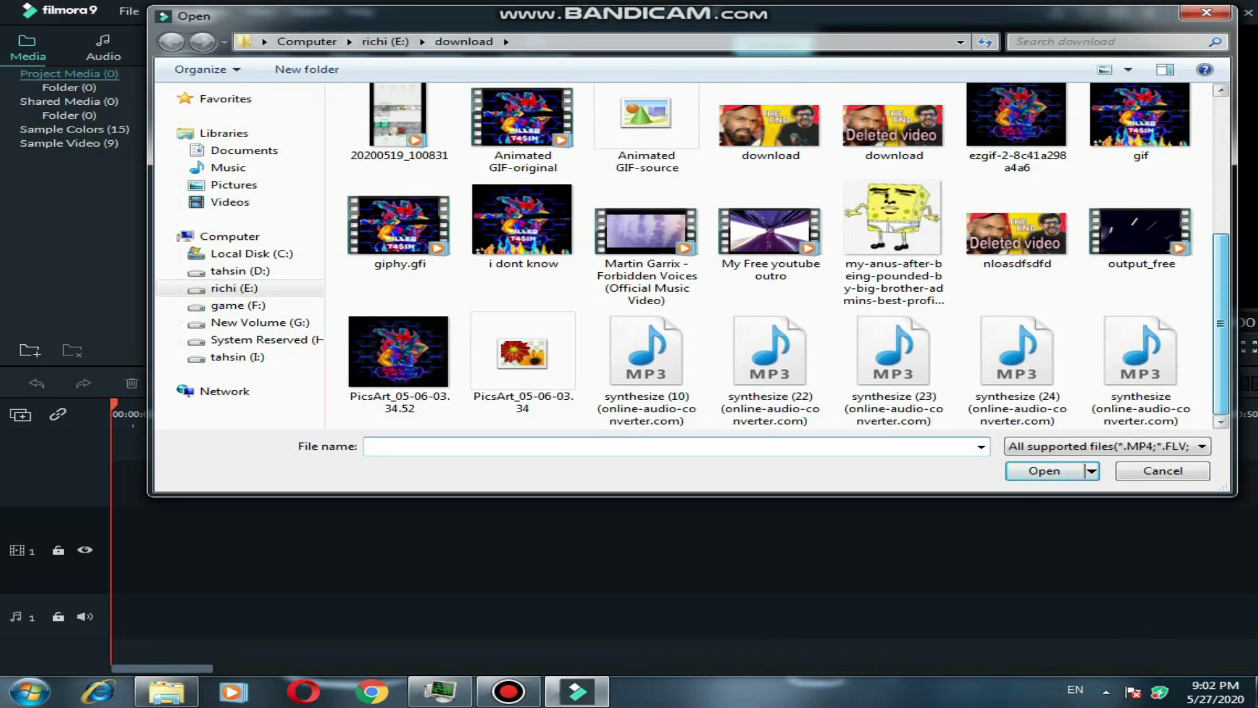
left_click(1141, 232)
left_click(1045, 471)
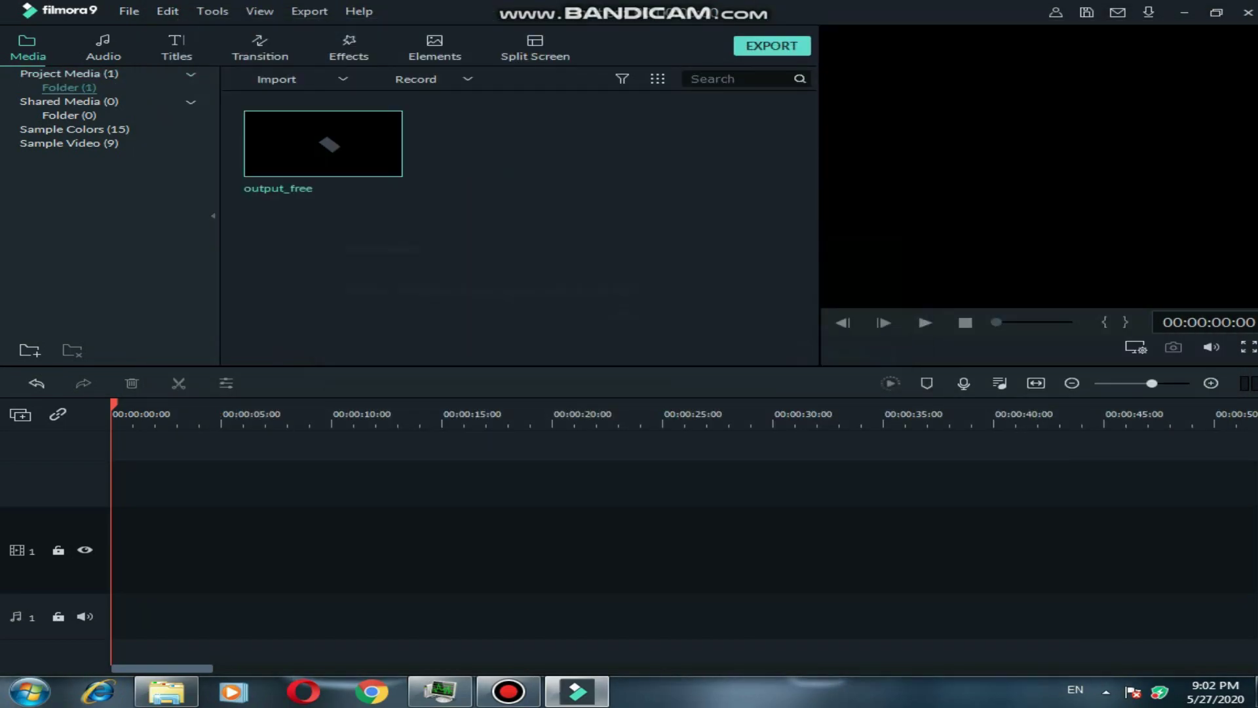
left_click(871, 221)
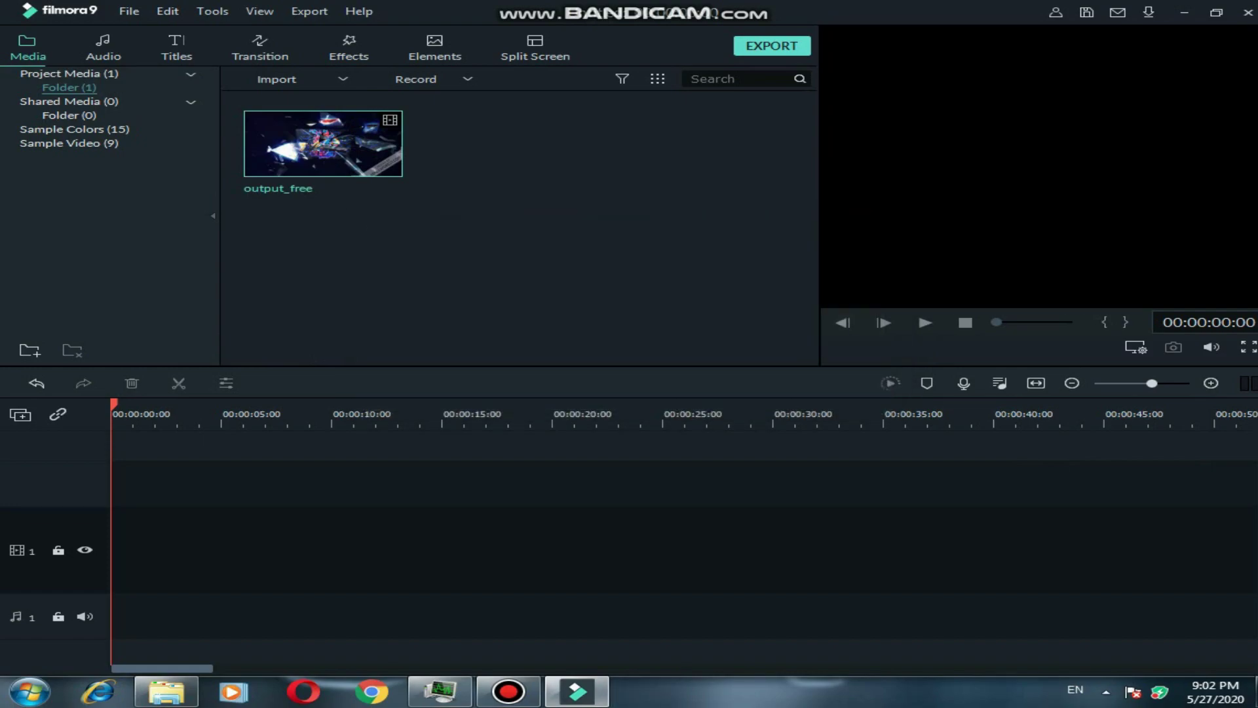
- Place output_free at the start of the first video track, matching the project settings to the media
left_click_drag(323, 143, 275, 551)
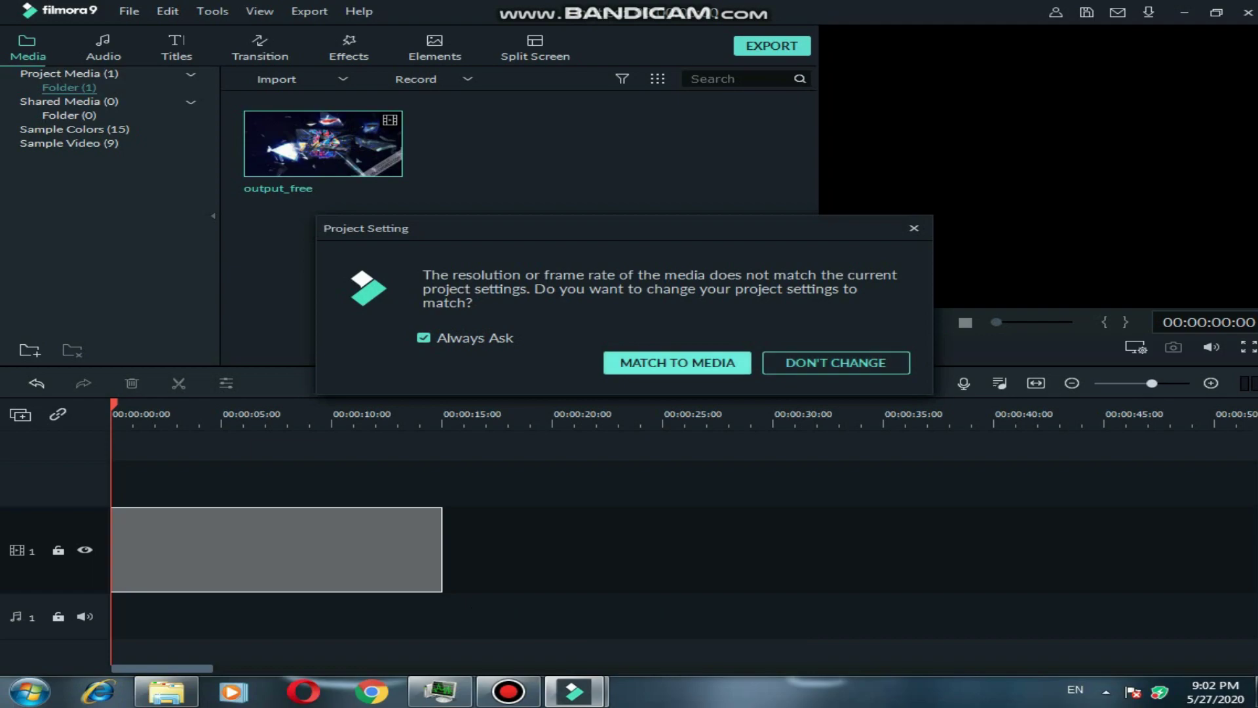
left_click(678, 362)
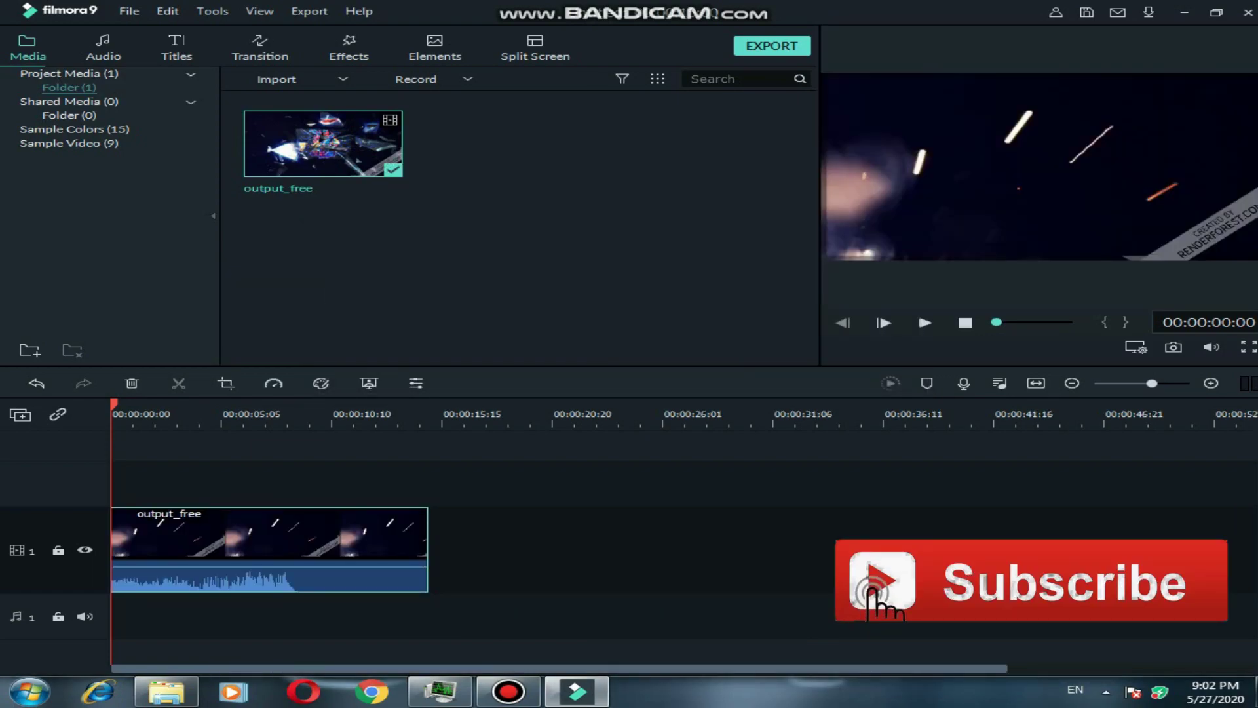
- Play the intro clip on the timeline and return the playhead to the start
left_click(925, 323)
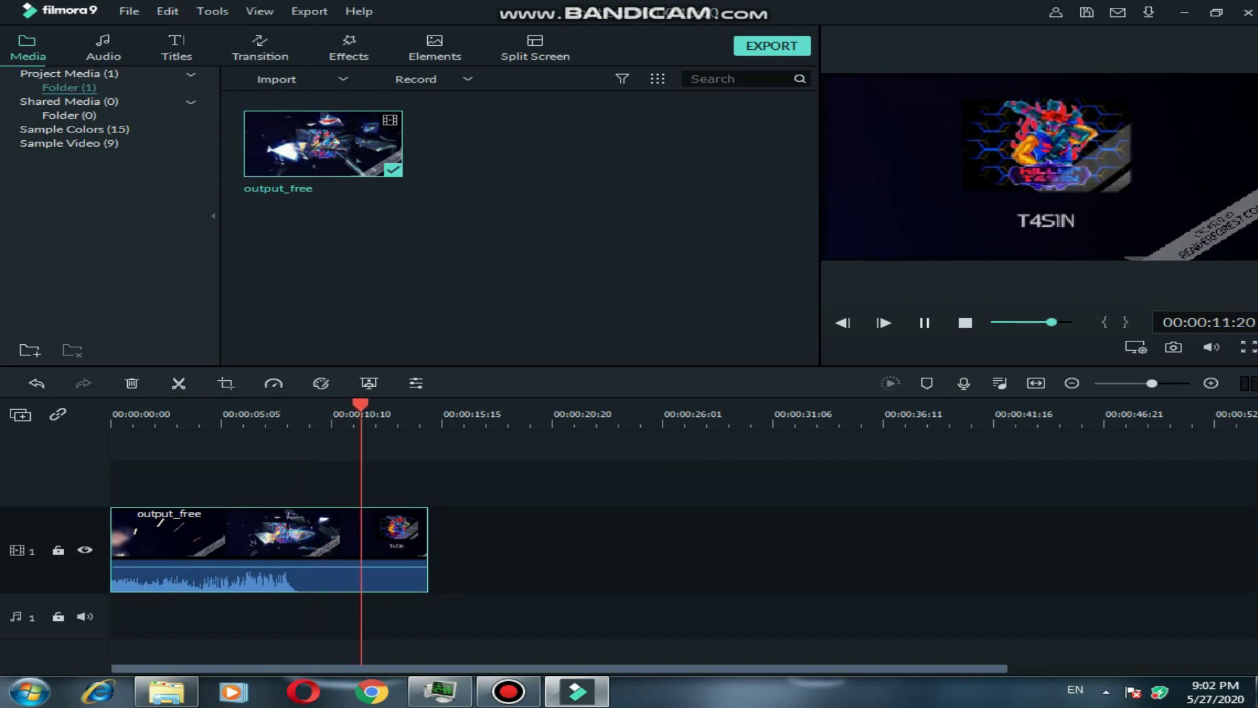
key("space")
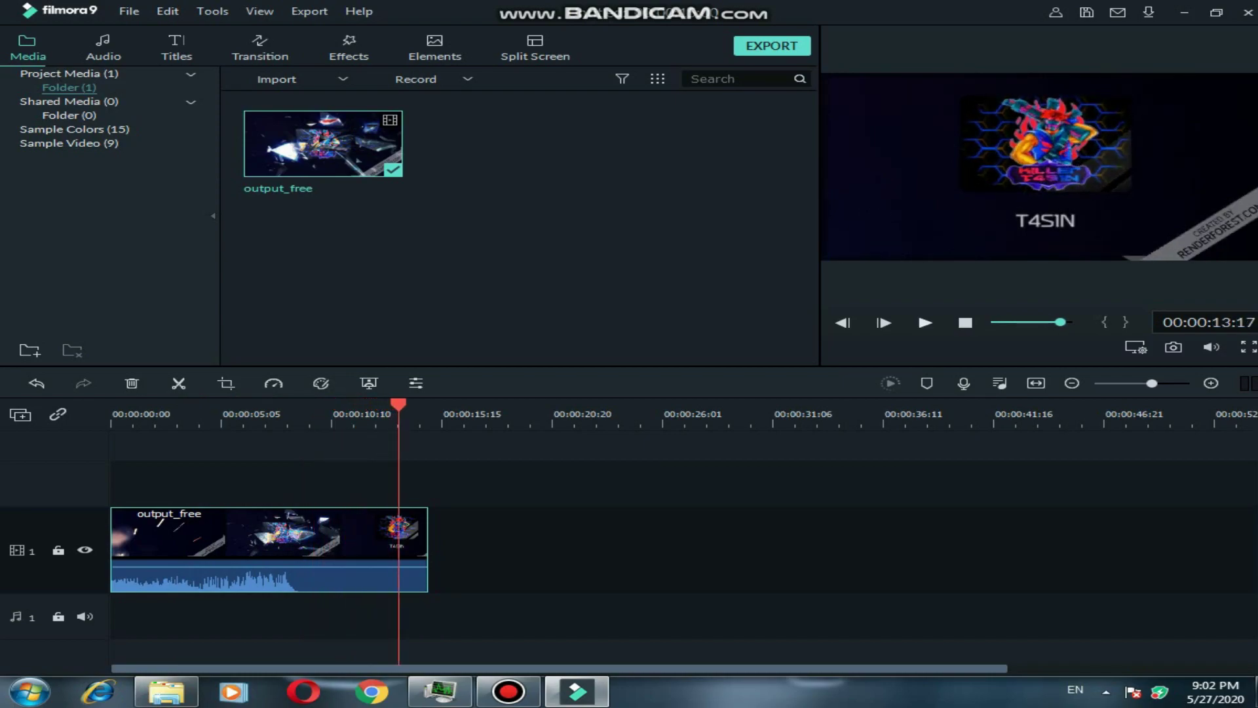
left_click_drag(398, 405, 111, 407)
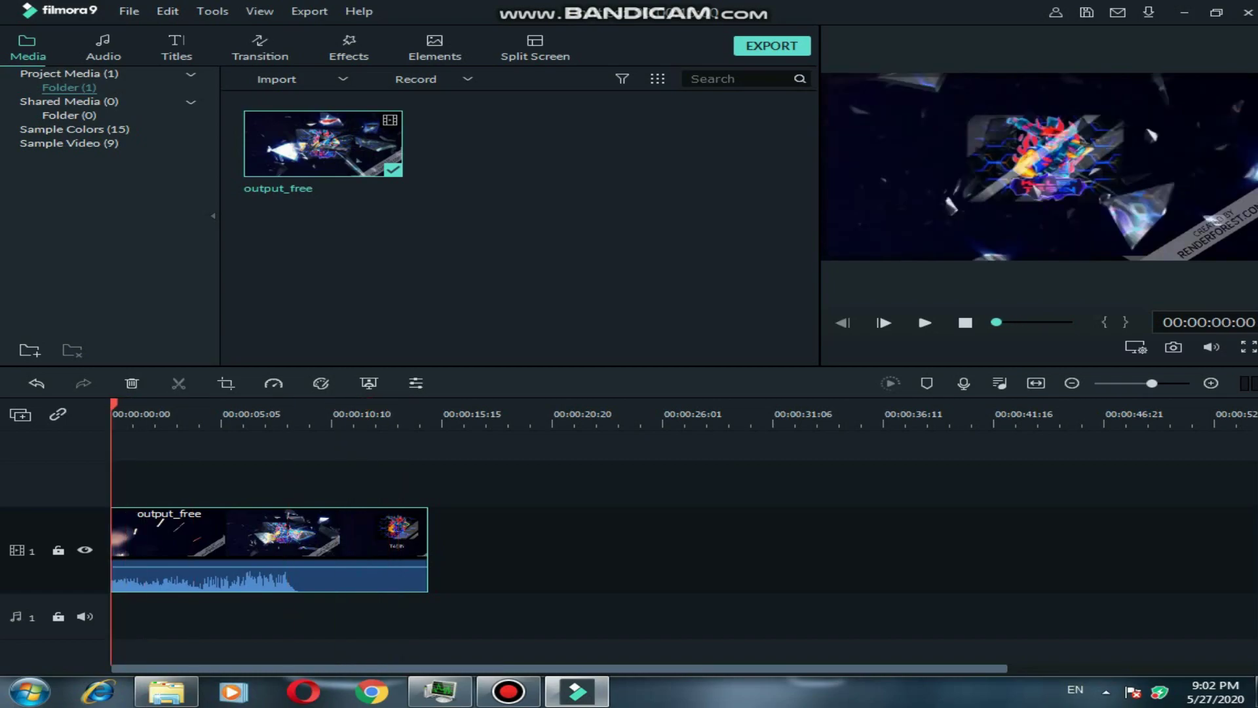
- Crop the output_free clip with a custom ratio to about 519 x 303, leaving the corner watermark outside the frame
right_click(172, 534)
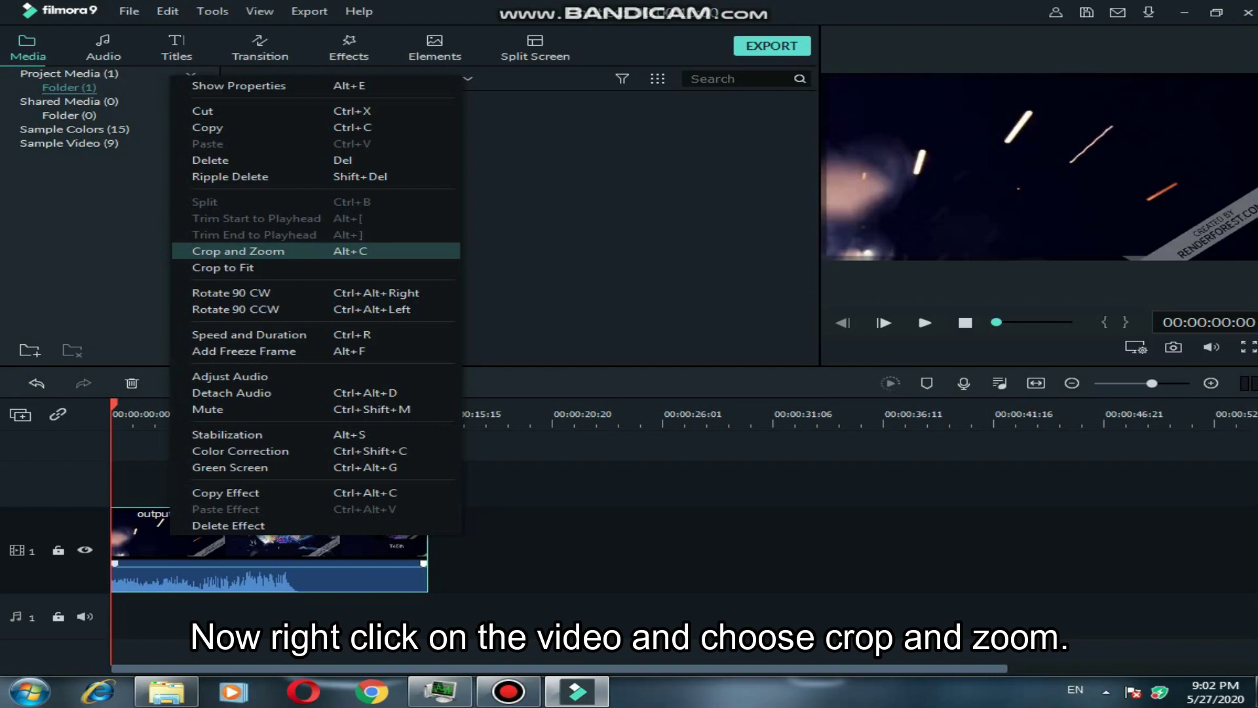
left_click(238, 251)
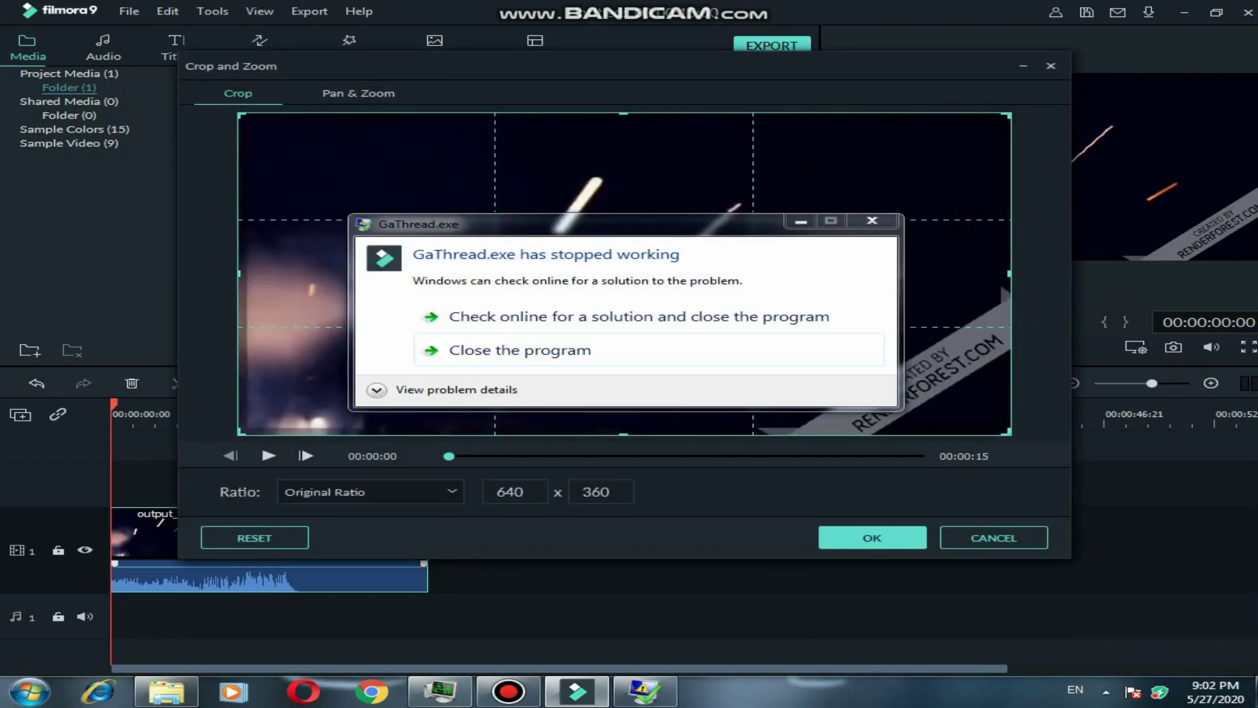
left_click(873, 222)
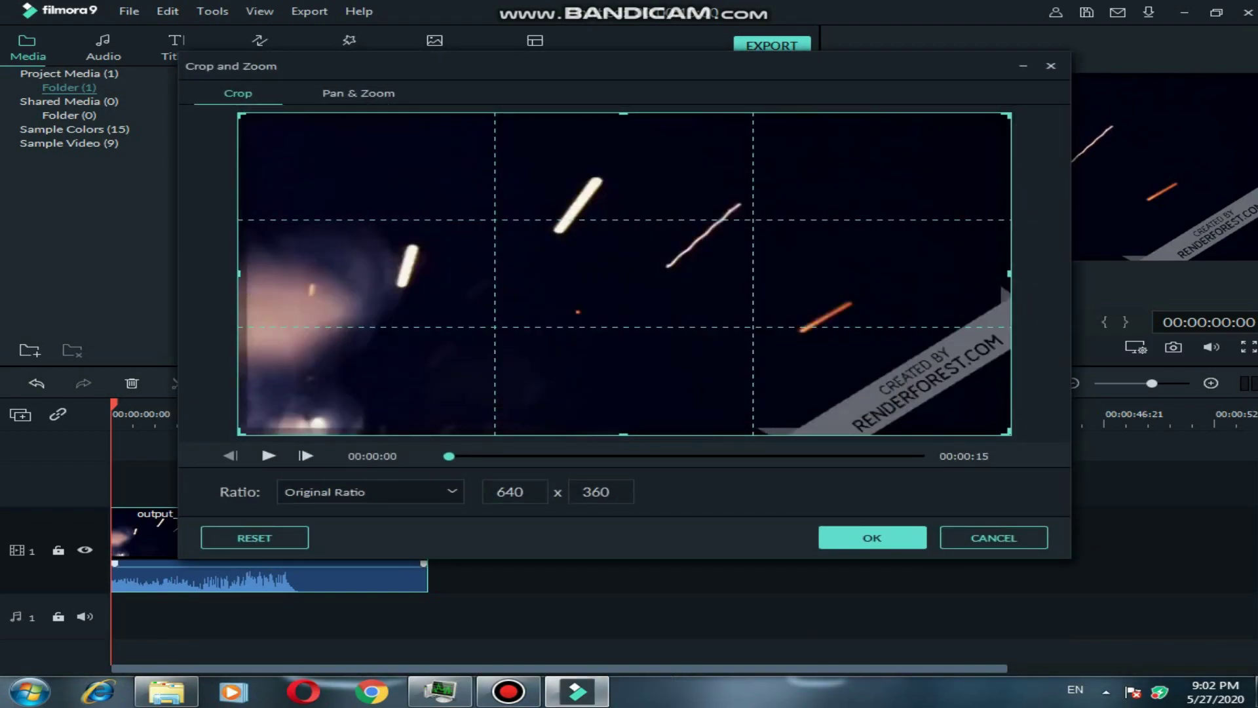
left_click(370, 492)
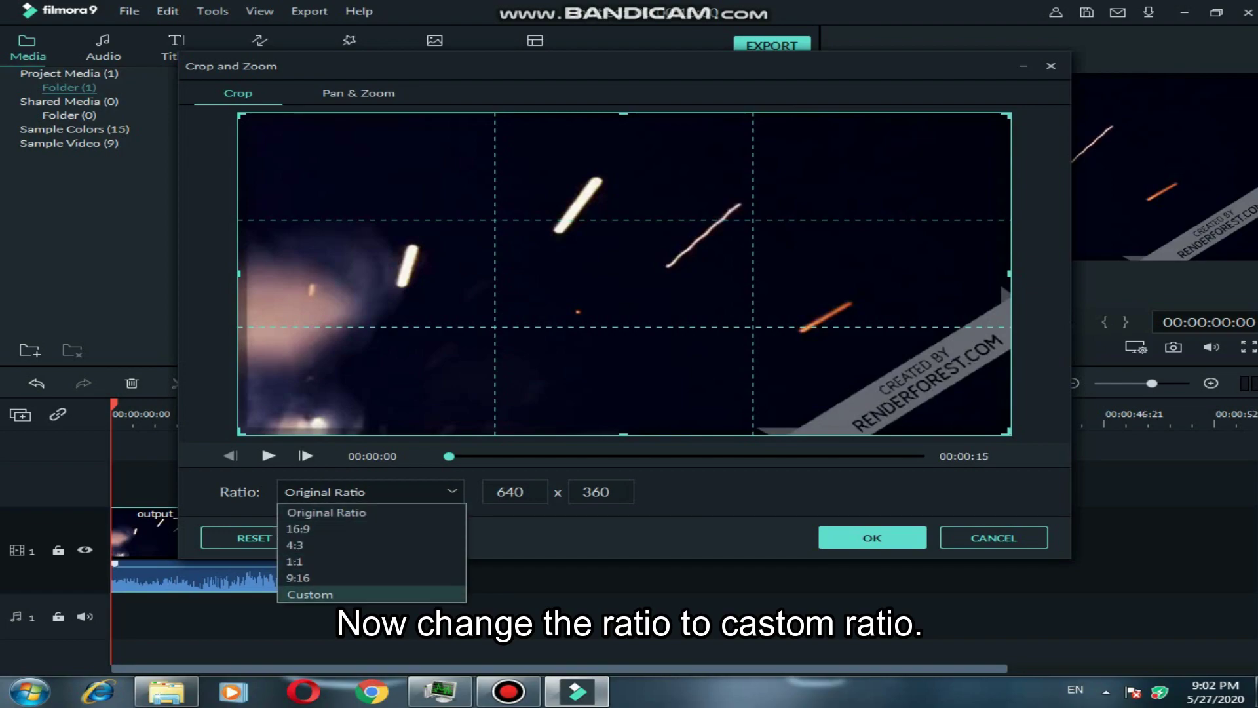
left_click(315, 595)
left_click_drag(841, 374, 851, 383)
left_click_drag(443, 456, 804, 456)
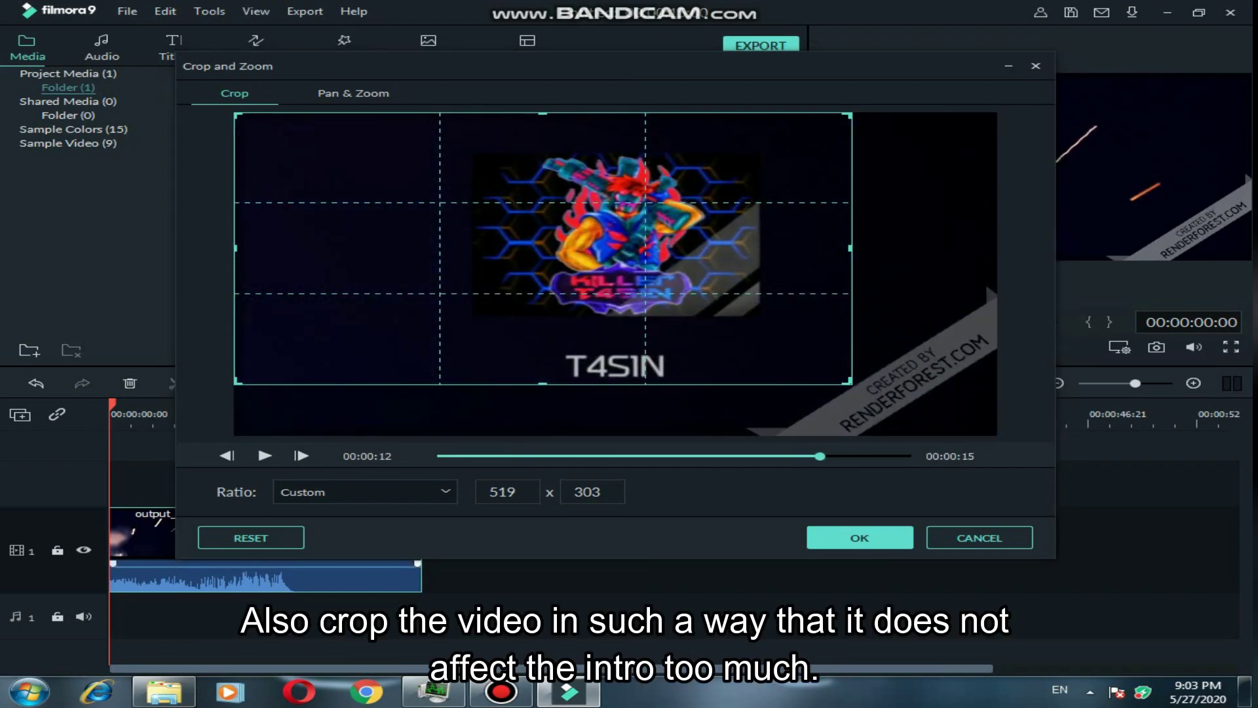
- Try narrowing the crop frame from its left side to about 444 x 303, and restore the left edge
left_click_drag(236, 248, 324, 248)
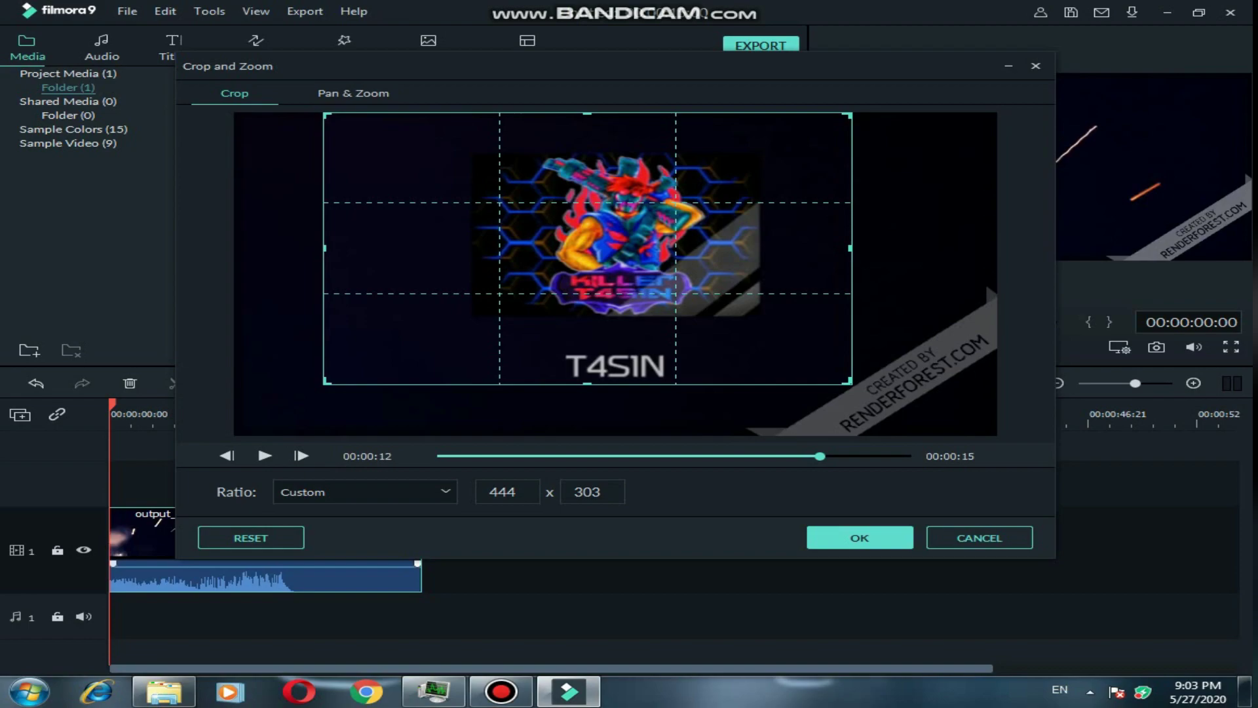
left_click_drag(820, 456, 576, 456)
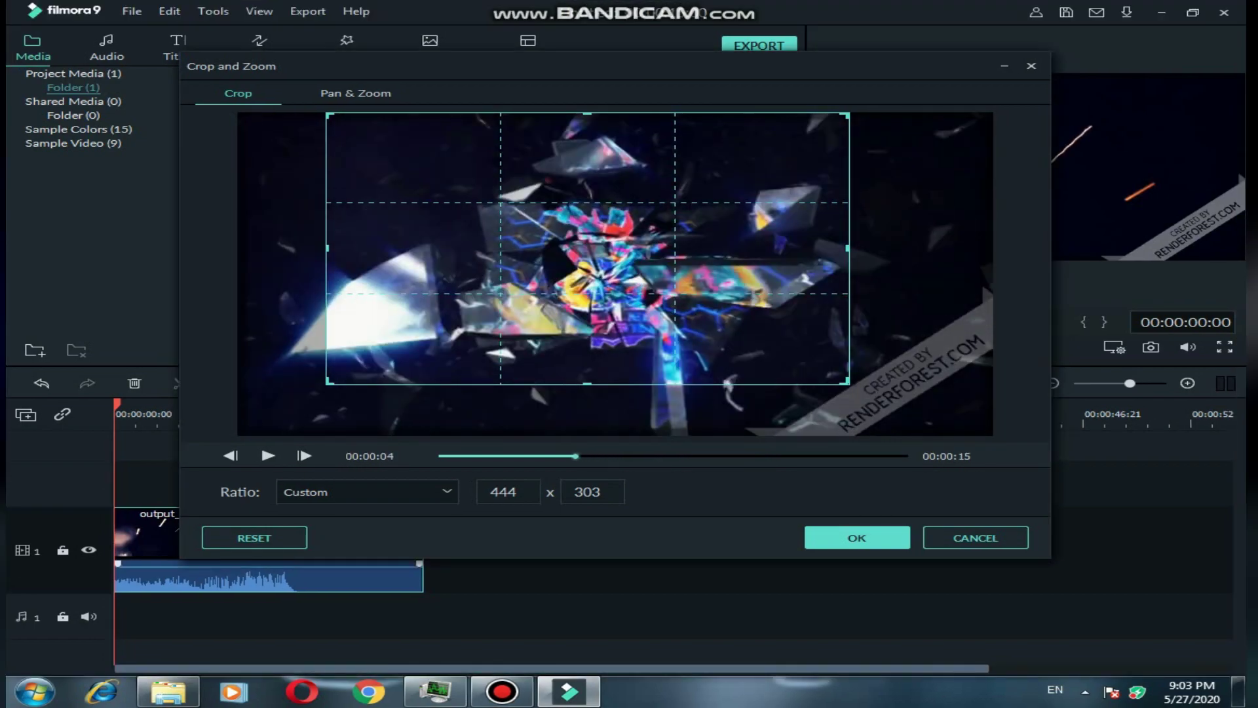
left_click_drag(327, 247, 241, 248)
- Resize the crop frame to about 512 x 312 to exclude the corner watermark, apply it, and play the cropped clip
left_click_drag(543, 381, 543, 396)
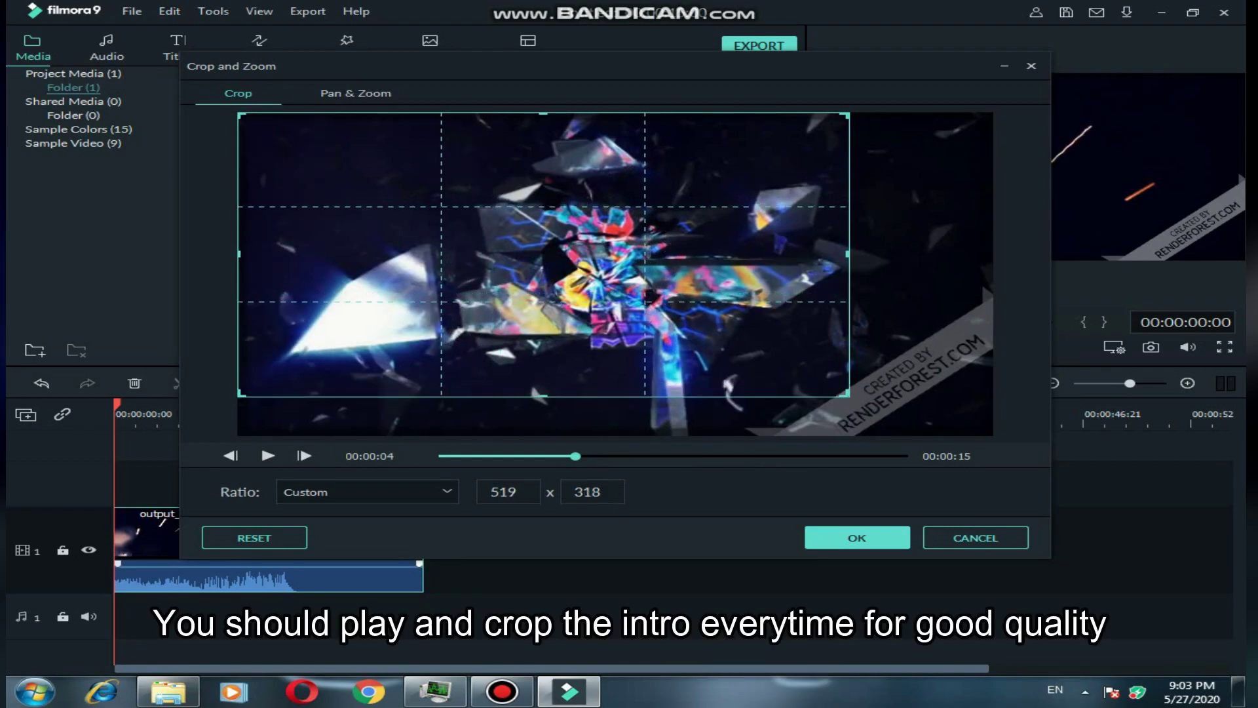
mouse_move(849, 396)
left_mouse_down()
mouse_move(849, 413)
mouse_move(847, 391)
mouse_move(828, 401)
left_mouse_up()
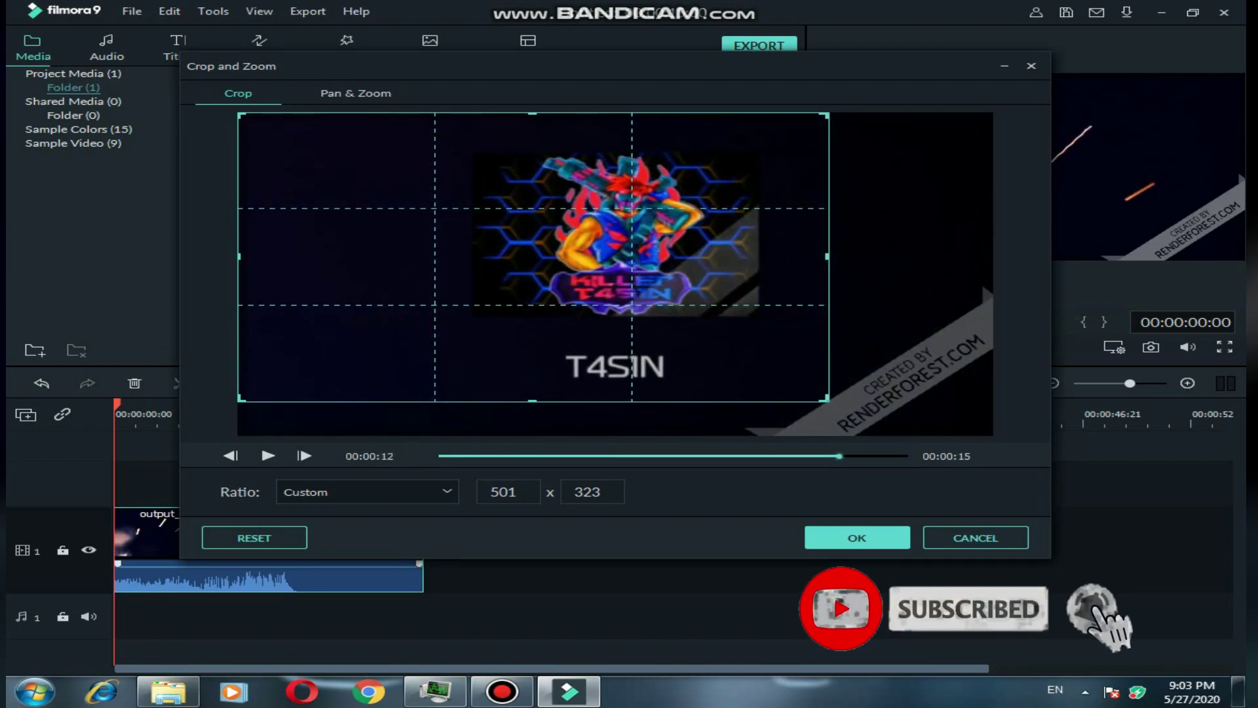
mouse_move(828, 400)
left_mouse_down()
mouse_move(819, 410)
mouse_move(841, 391)
left_mouse_up()
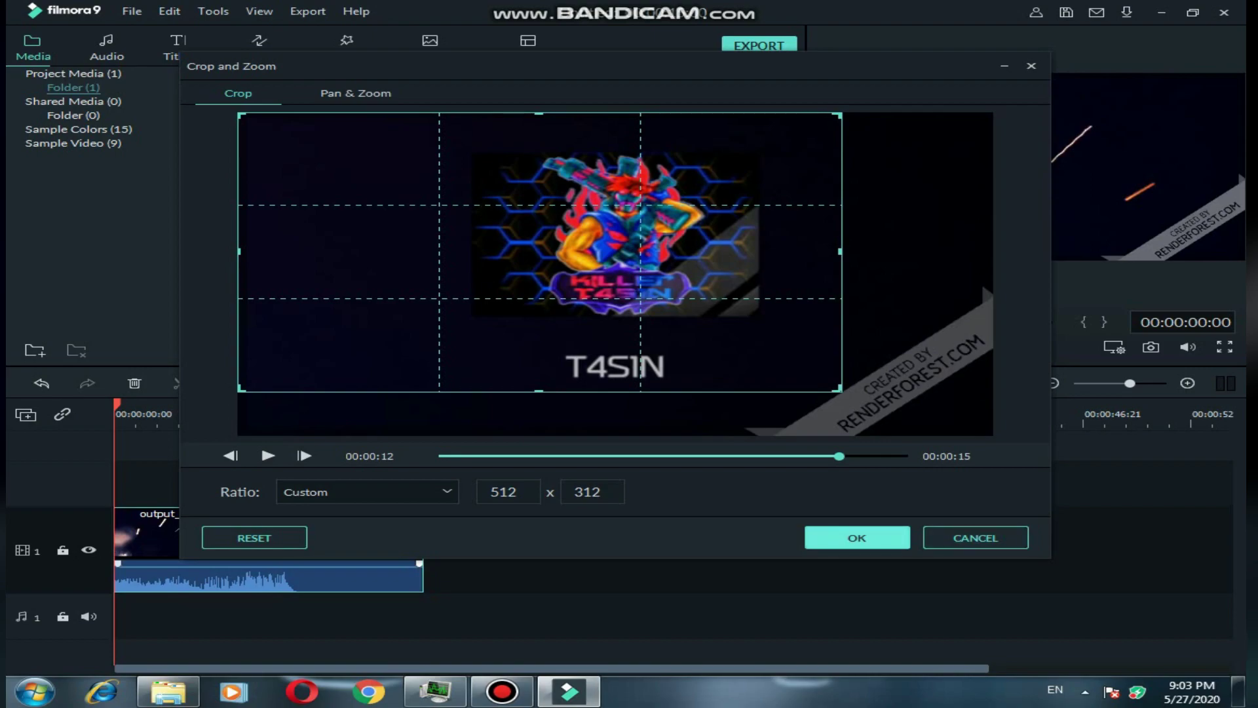
left_click(857, 538)
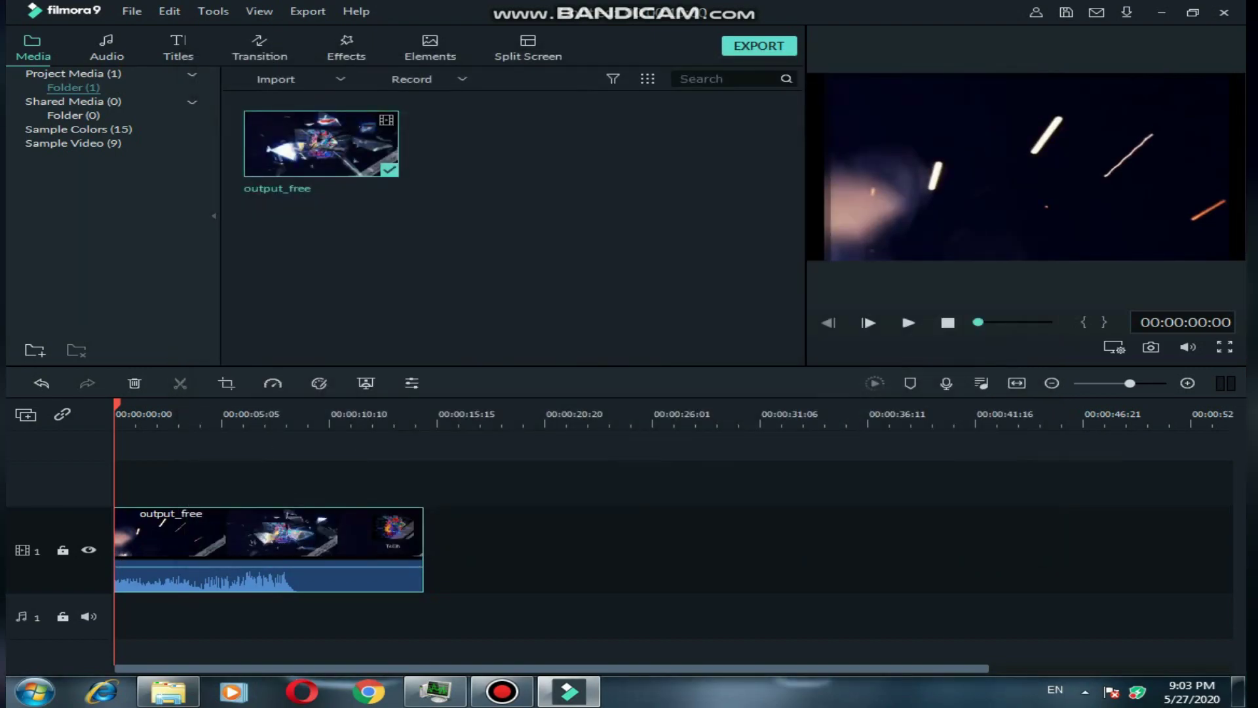
left_click(909, 322)
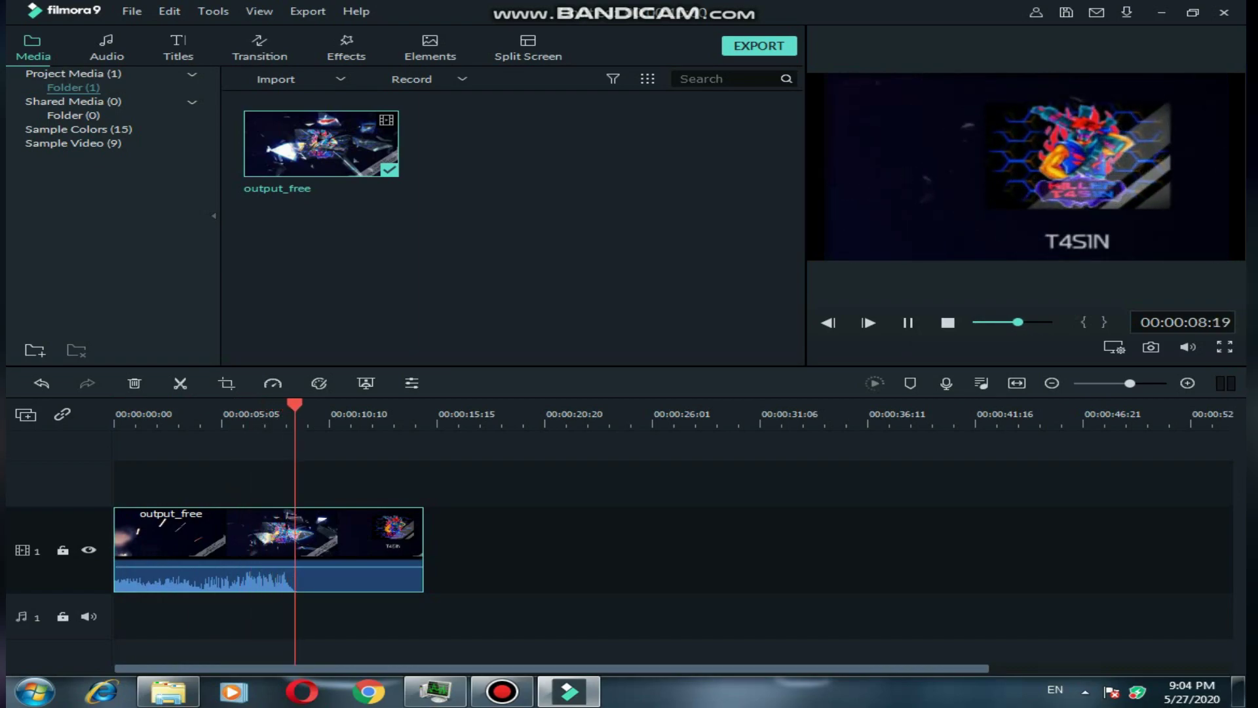
left_click(1115, 347)
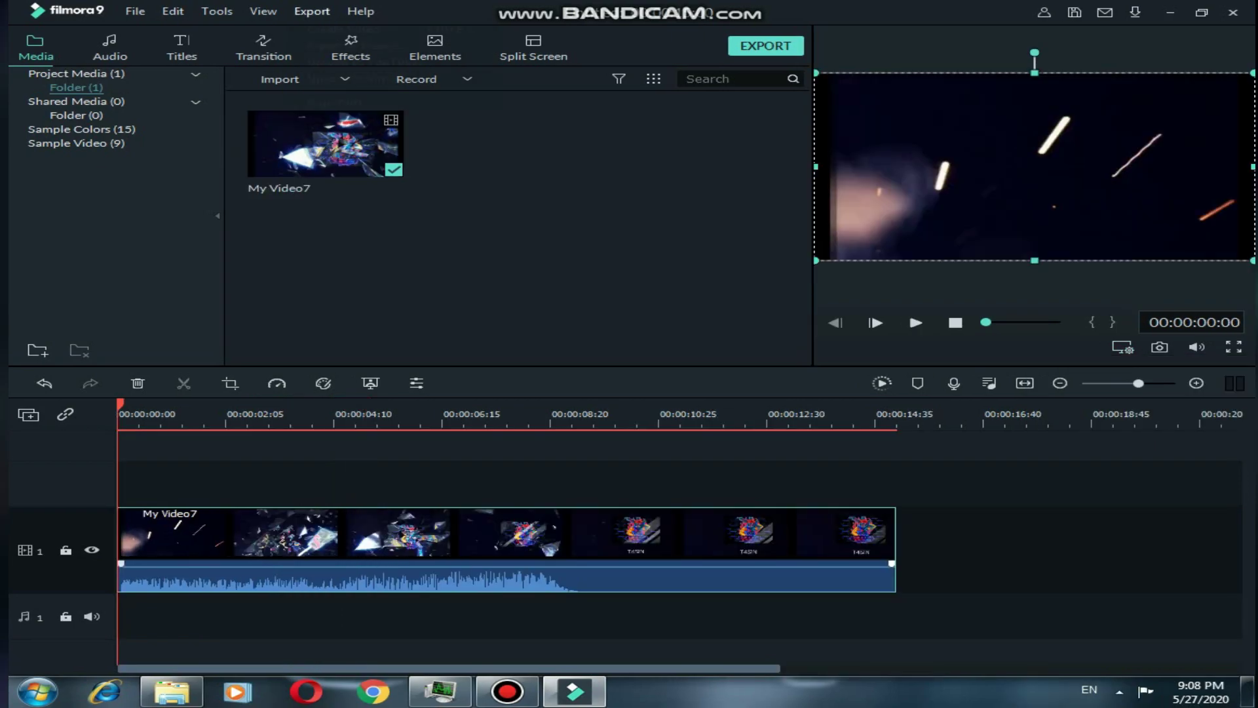
- Open the export settings for saving the video to the computer as a local MP4 file
key("alt+e")
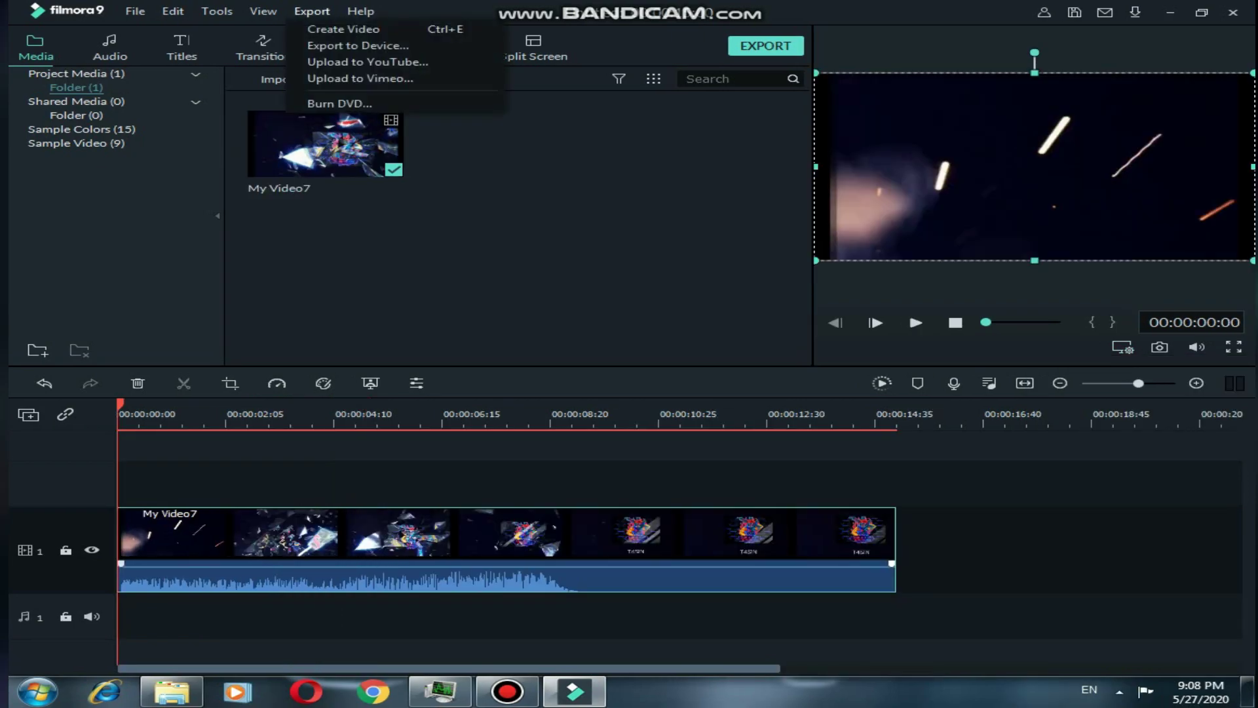
key("Down")
key("Return")
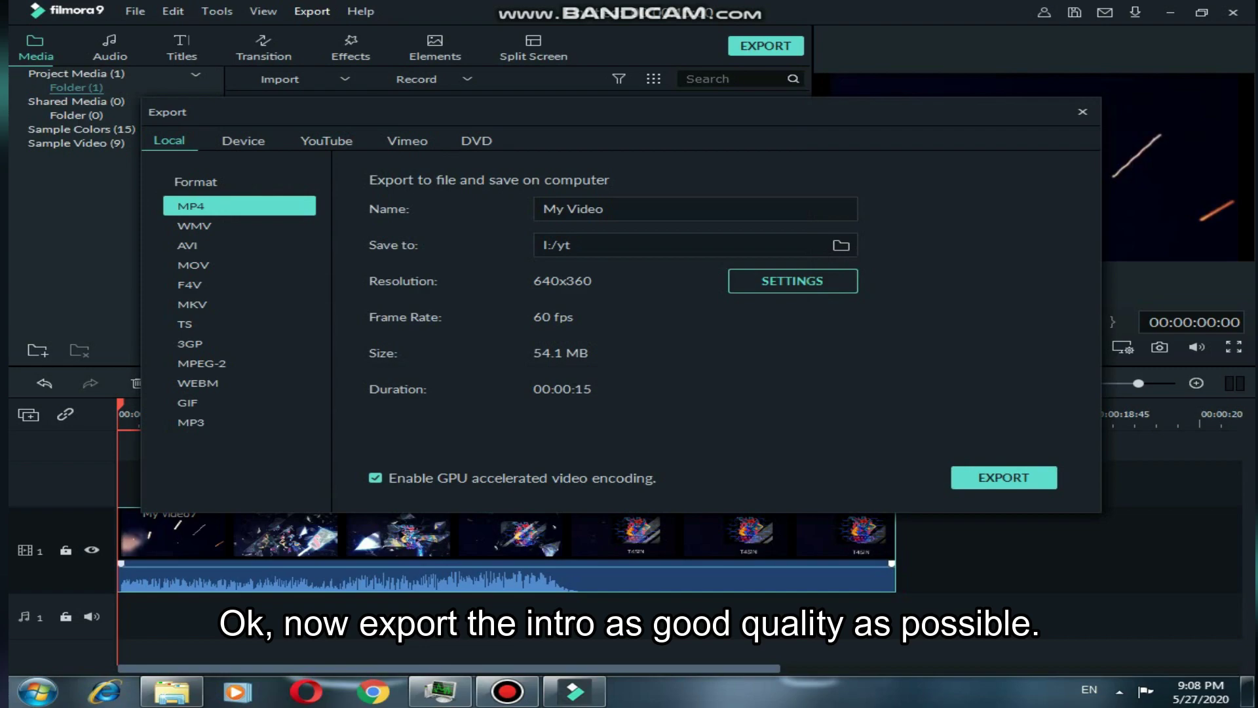
- Review the resolution, frame rate, bit rate and audio options in the MP4 quality settings, and accept them with a 48000 Hz sample rate
left_click(793, 281)
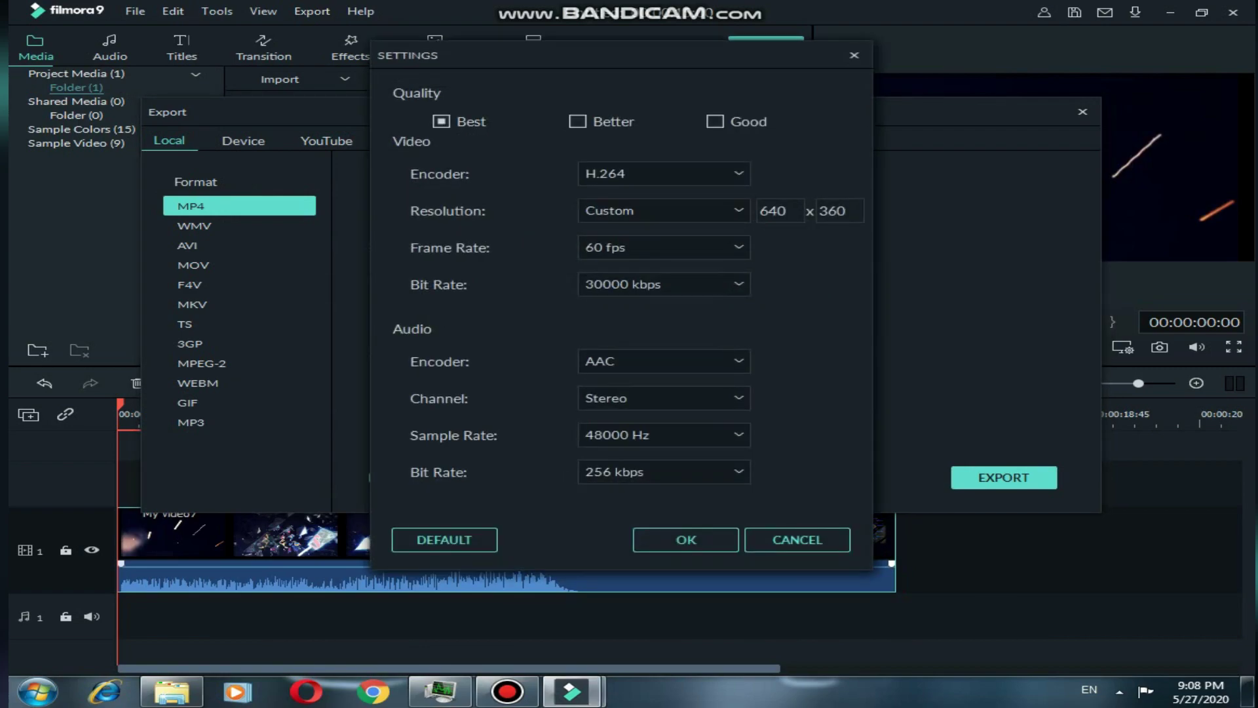
left_click(739, 210)
left_click(739, 210)
left_click(738, 248)
left_click(738, 247)
left_click(738, 284)
left_click(738, 285)
left_click(738, 361)
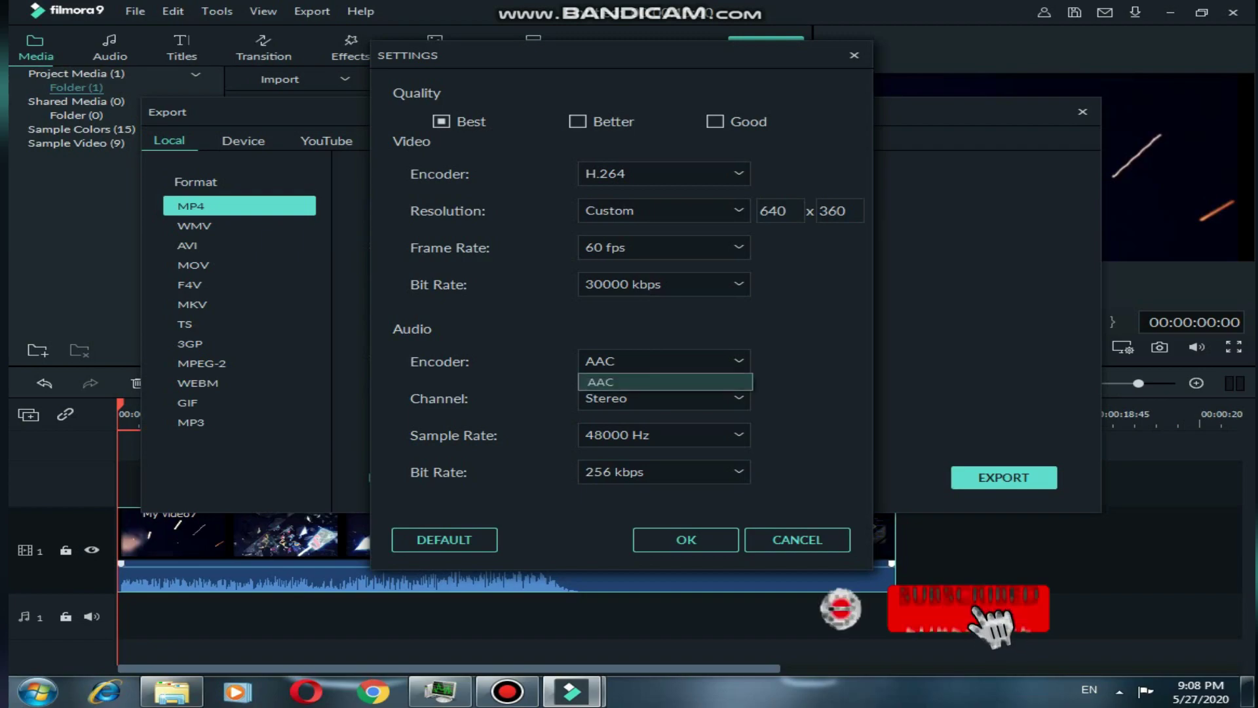
left_click(739, 362)
left_click(738, 399)
left_click(739, 398)
left_click(738, 435)
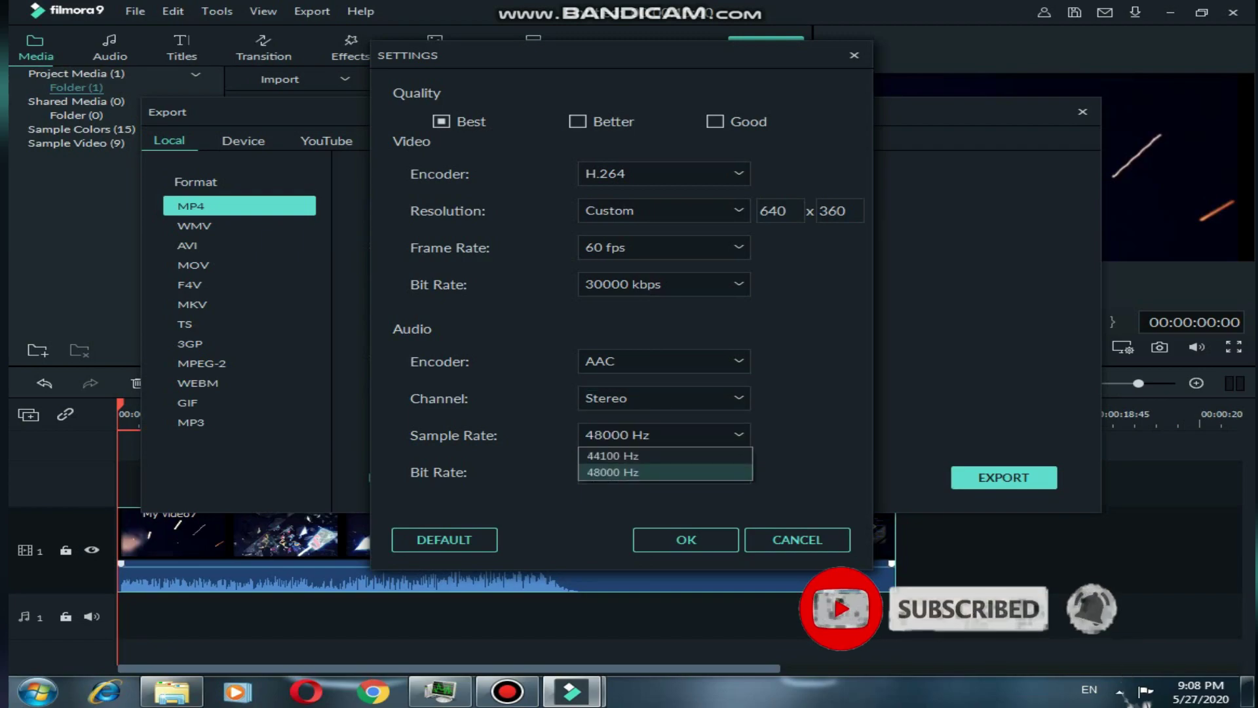
left_click(649, 472)
left_click(662, 472)
left_click(648, 543)
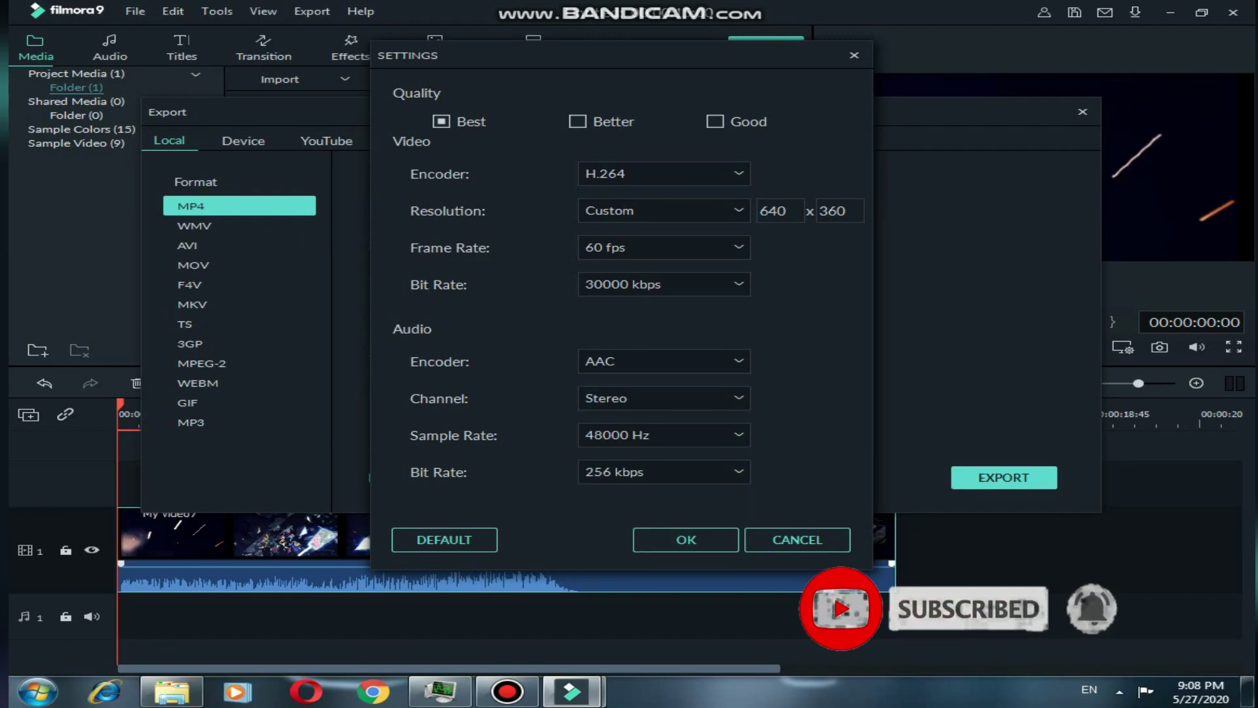
left_click(686, 540)
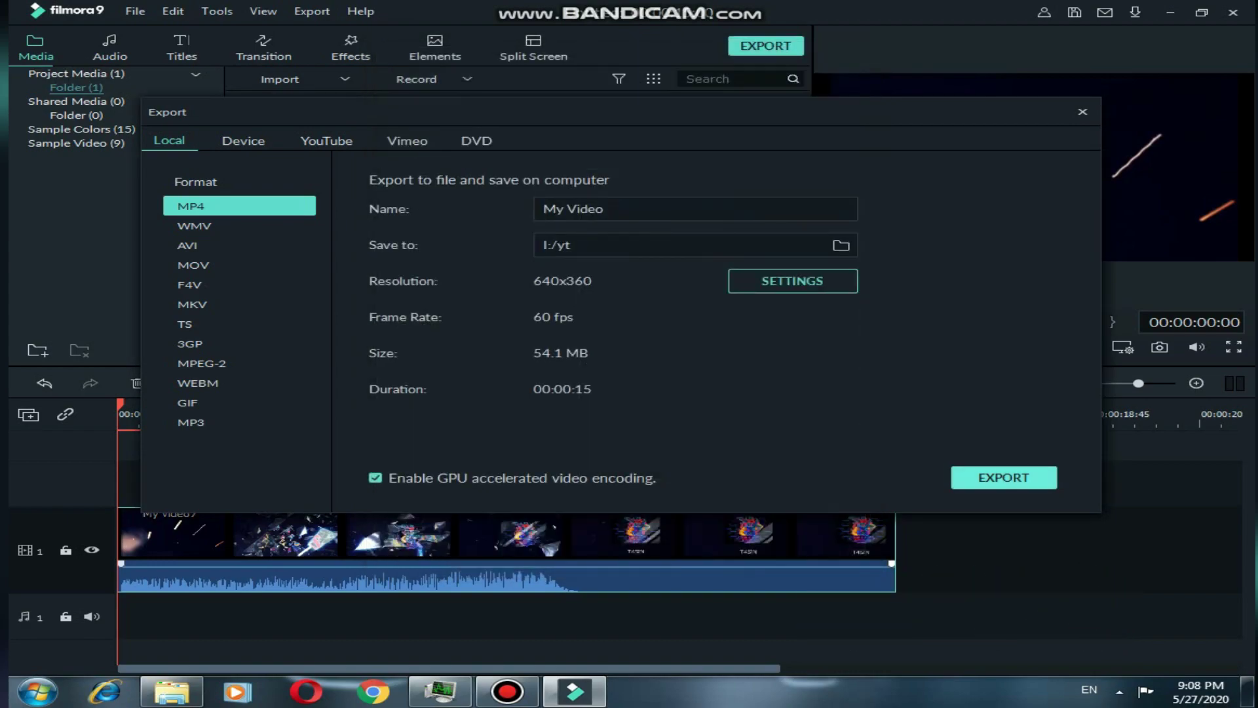
- Export the intro as an MP4 named My Video to I:/yt, closing the crashed GaThread.exe program, and leave the export window
left_click(1004, 478)
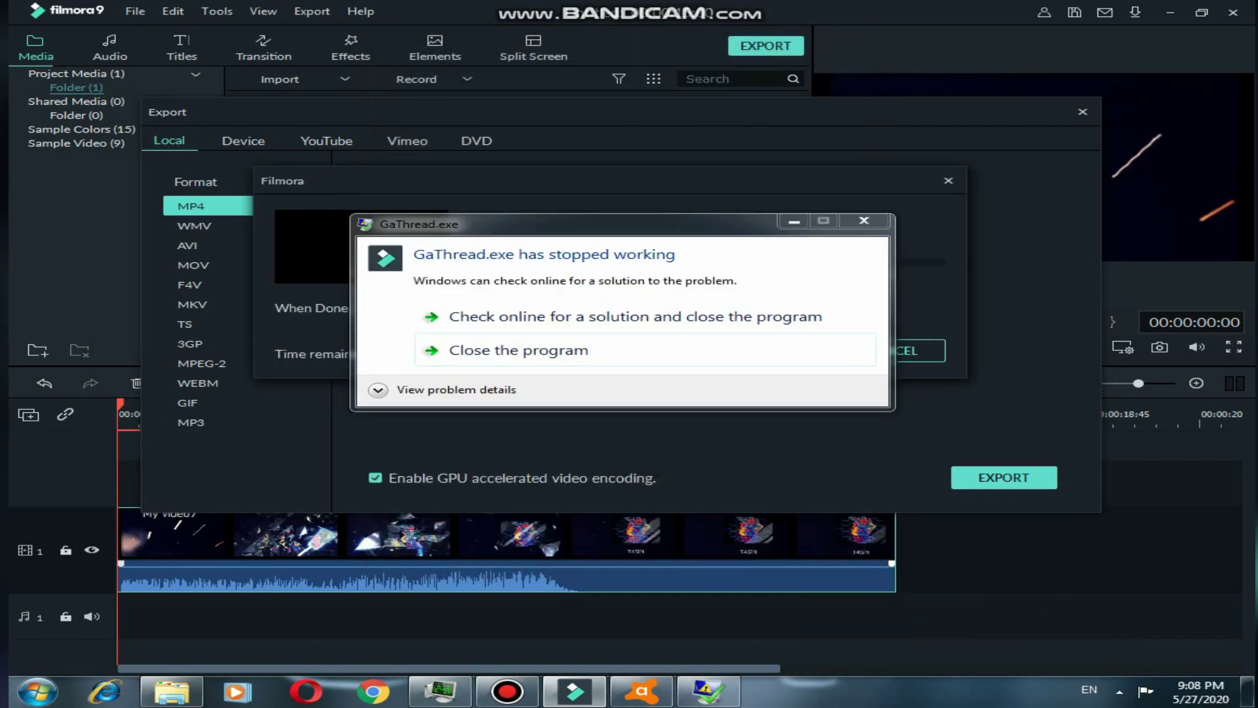
left_click(645, 350)
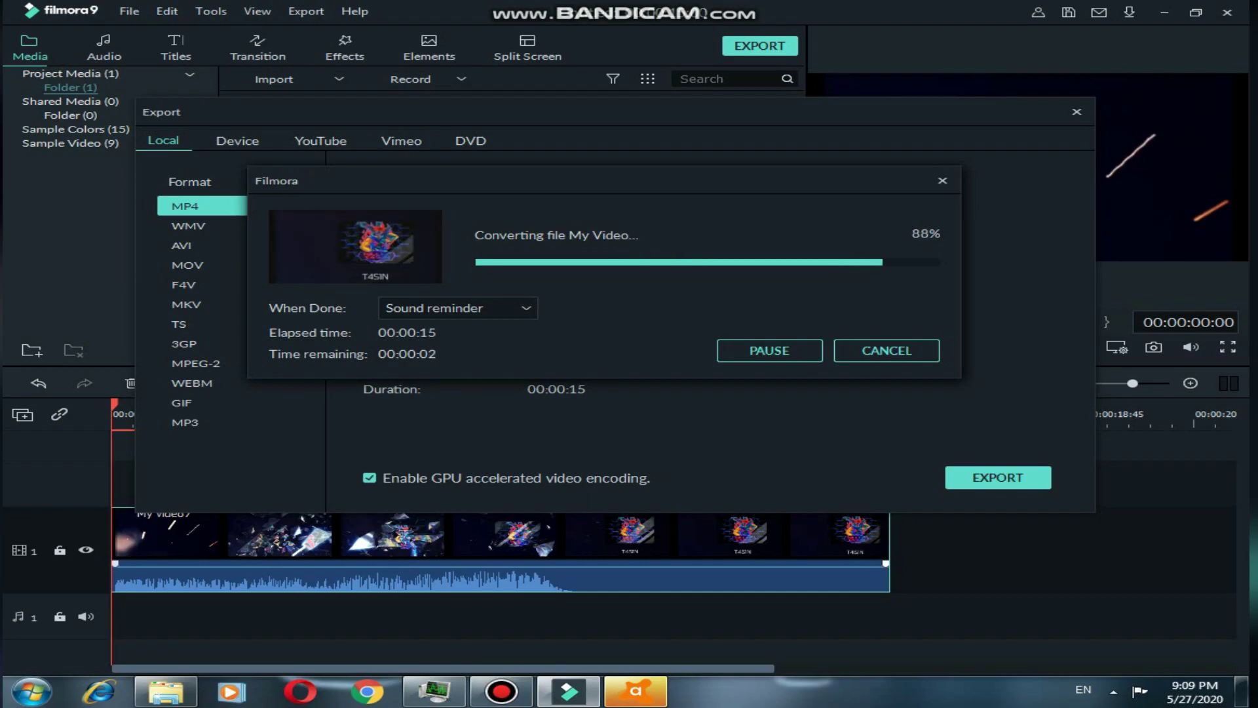
left_click(770, 351)
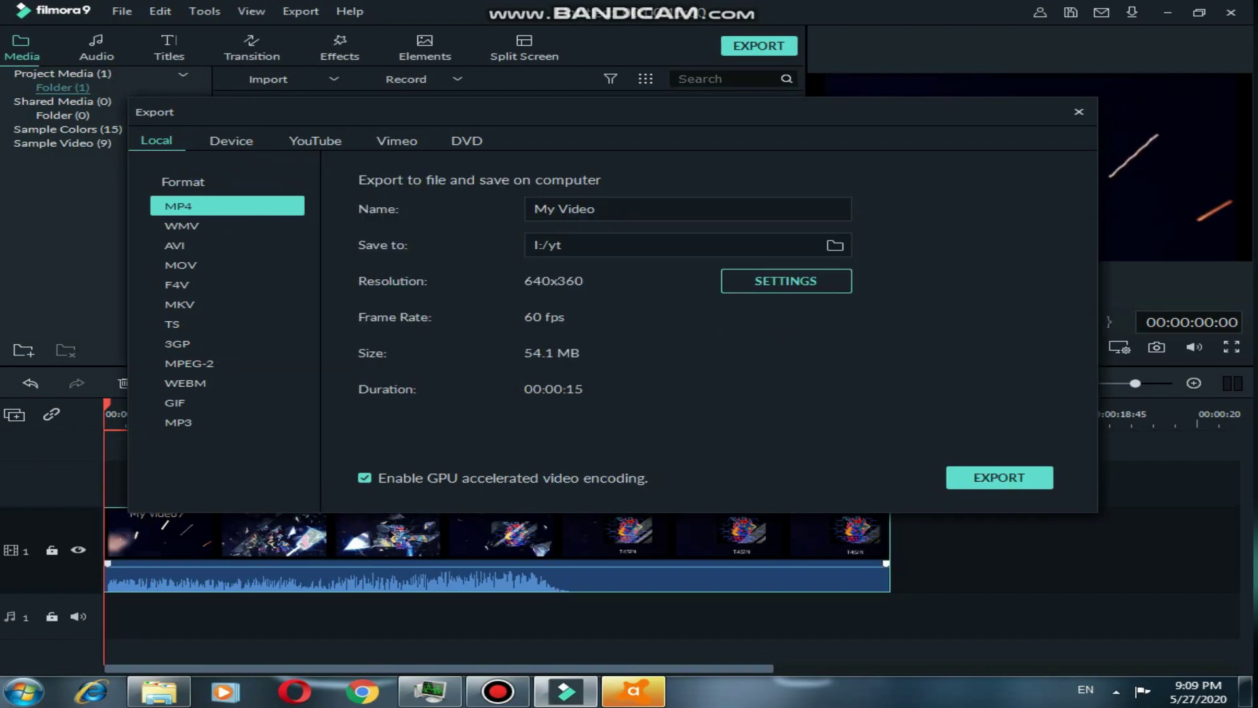
key("Escape")
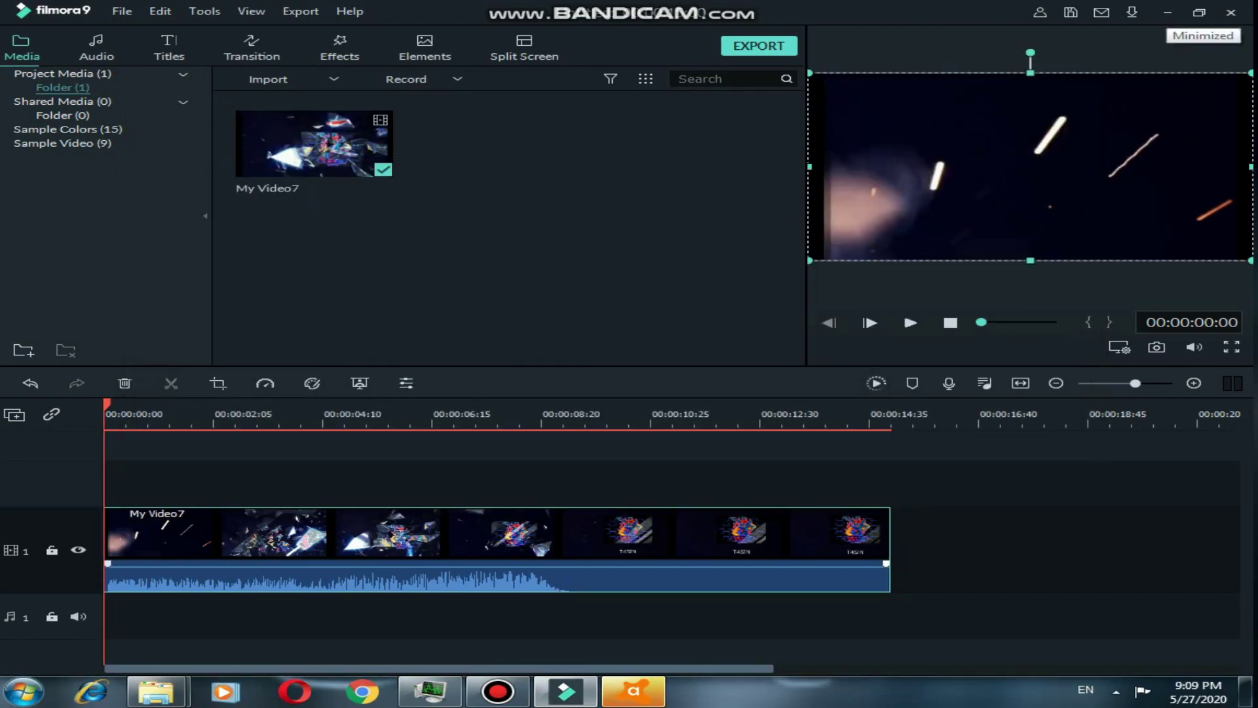
- Minimize the editor and watch the exported My Video8 in a maximized Windows Media Player window
left_click(1168, 13)
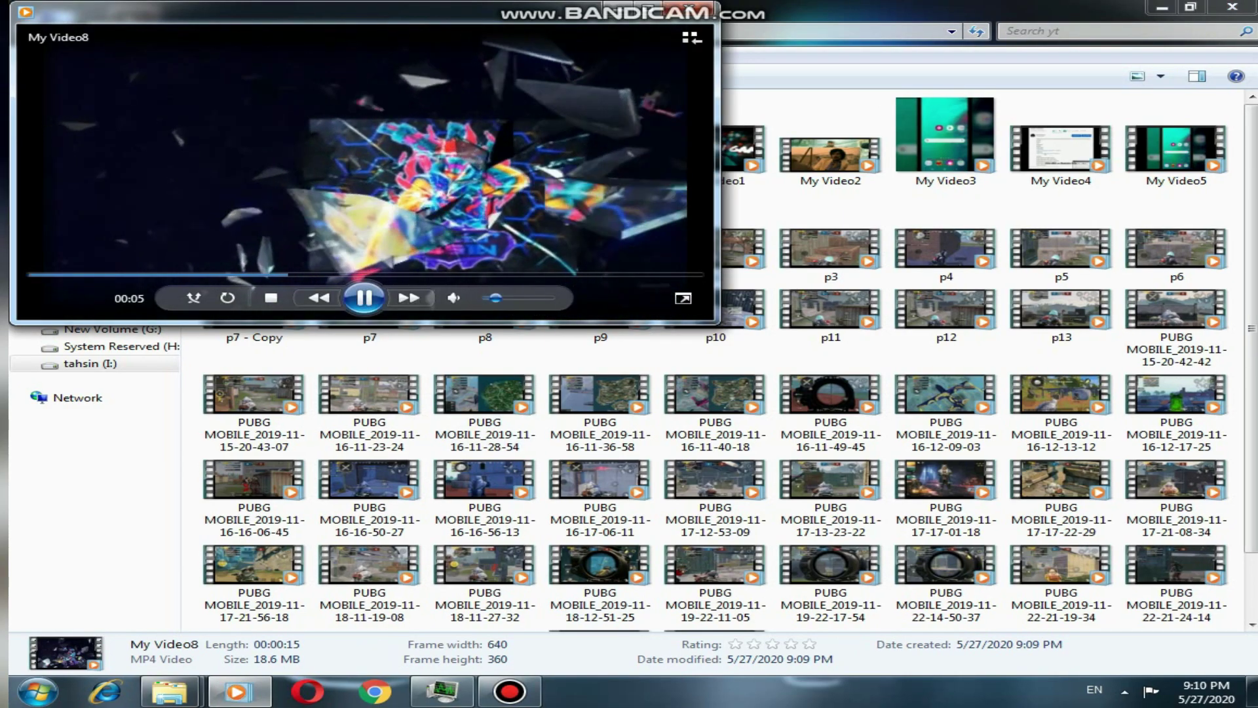
left_click(653, 8)
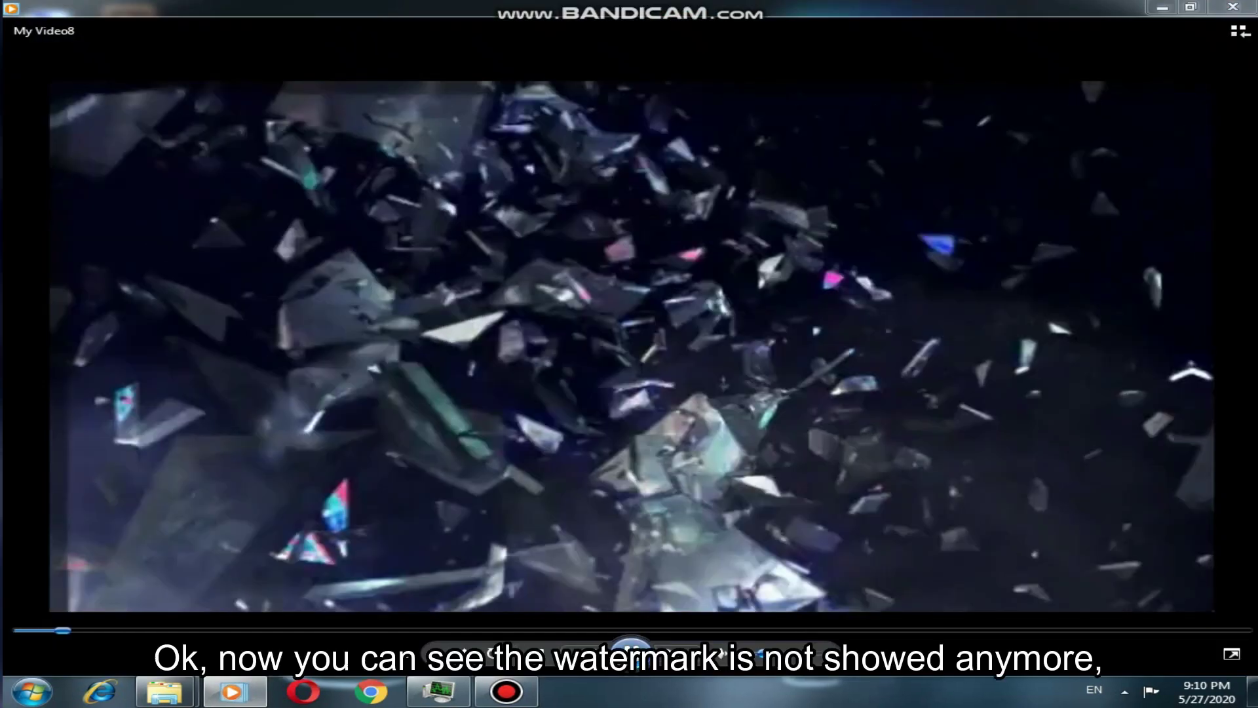